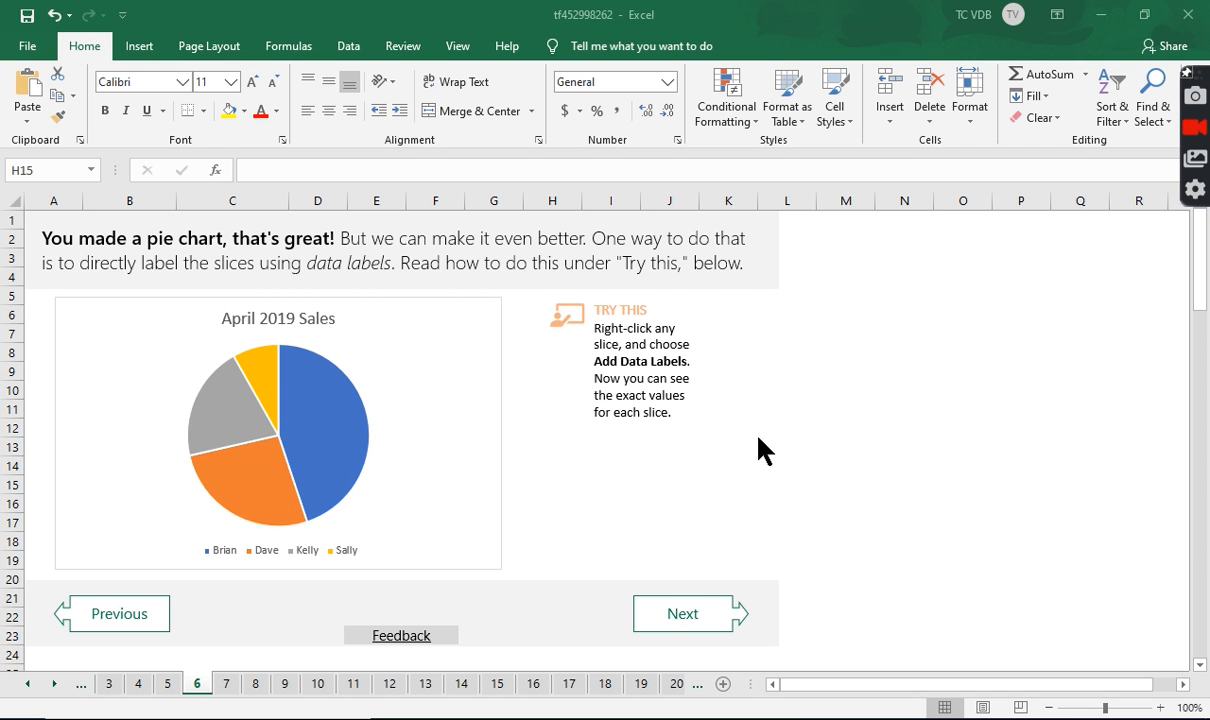
Step: Check the chart on sheet 5, return to sheet 6, and add data labels to the April 2019 Sales pie chart
click(168, 683)
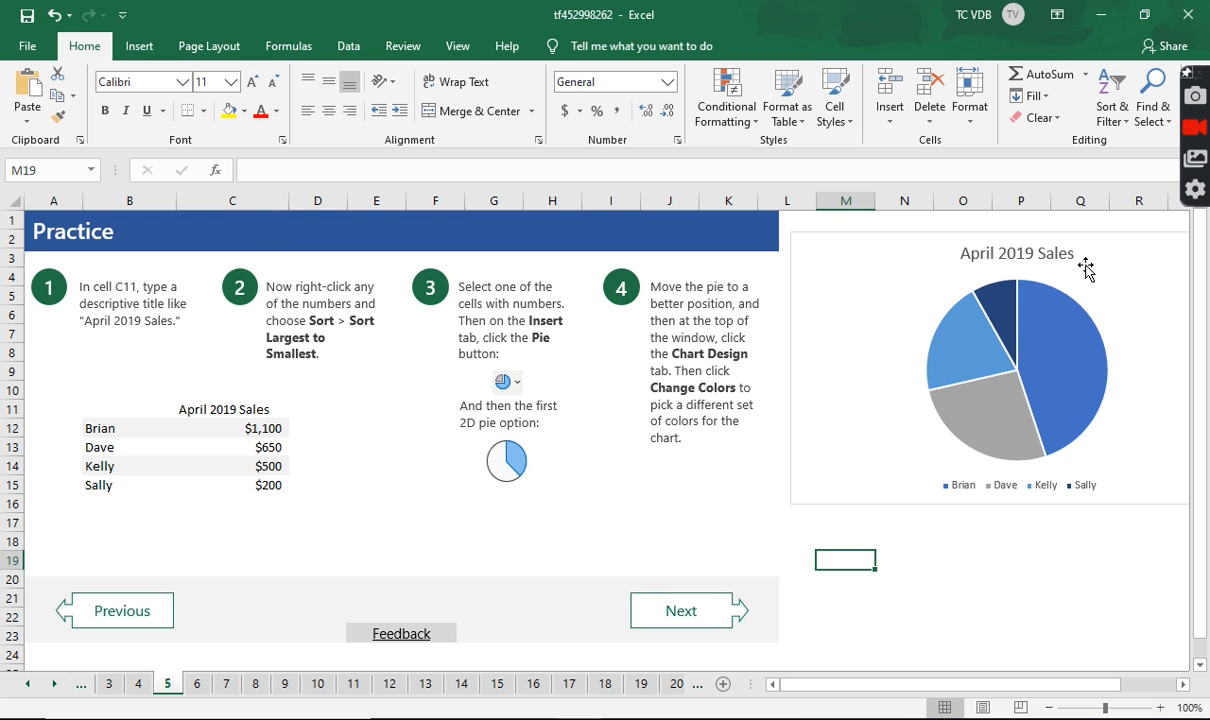
click(197, 683)
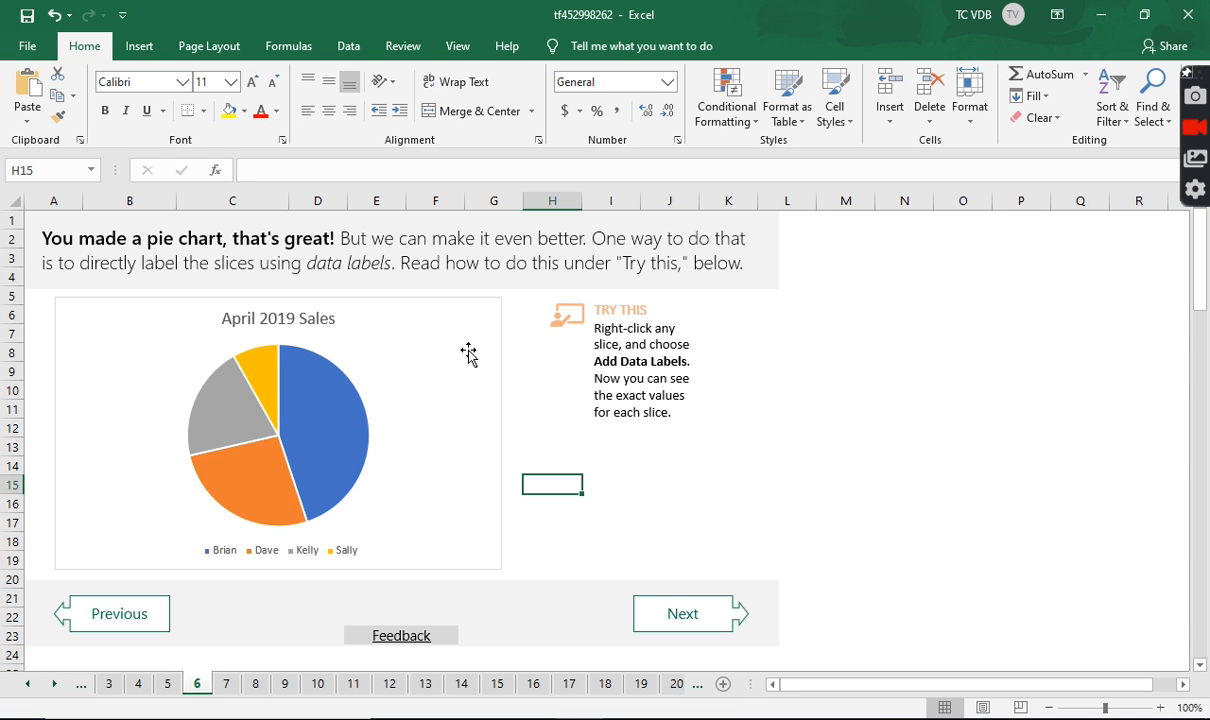
right_click(340, 421)
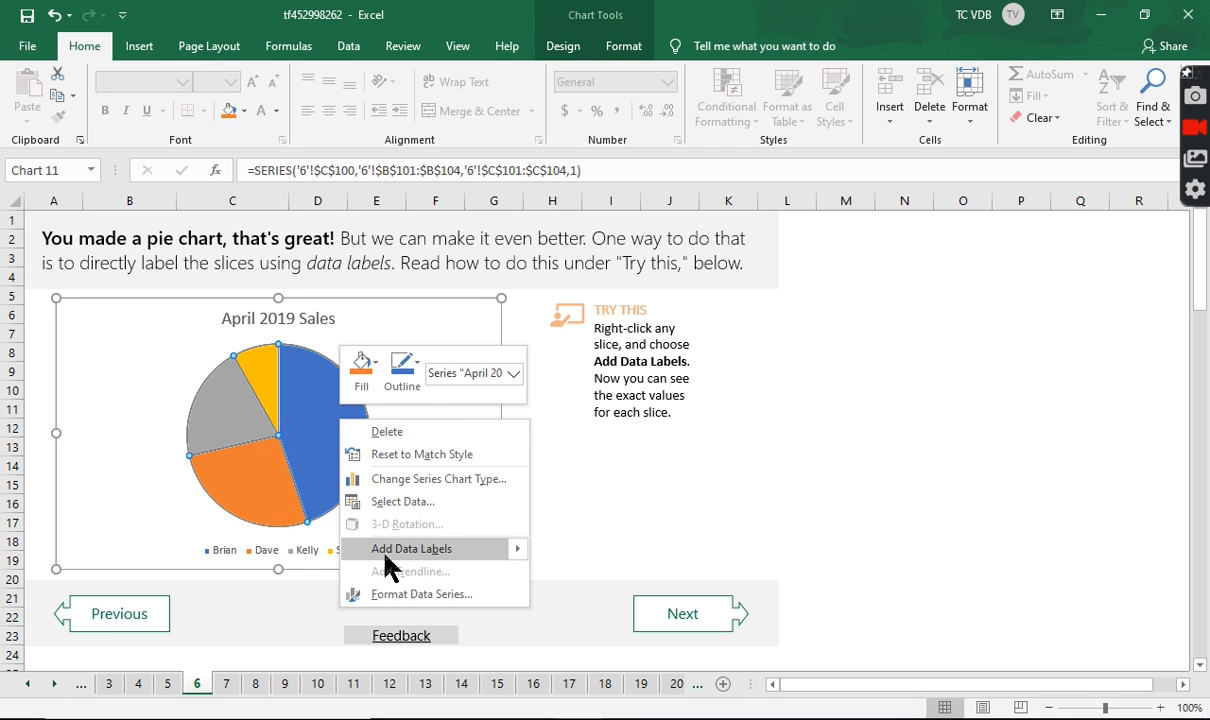
click(418, 551)
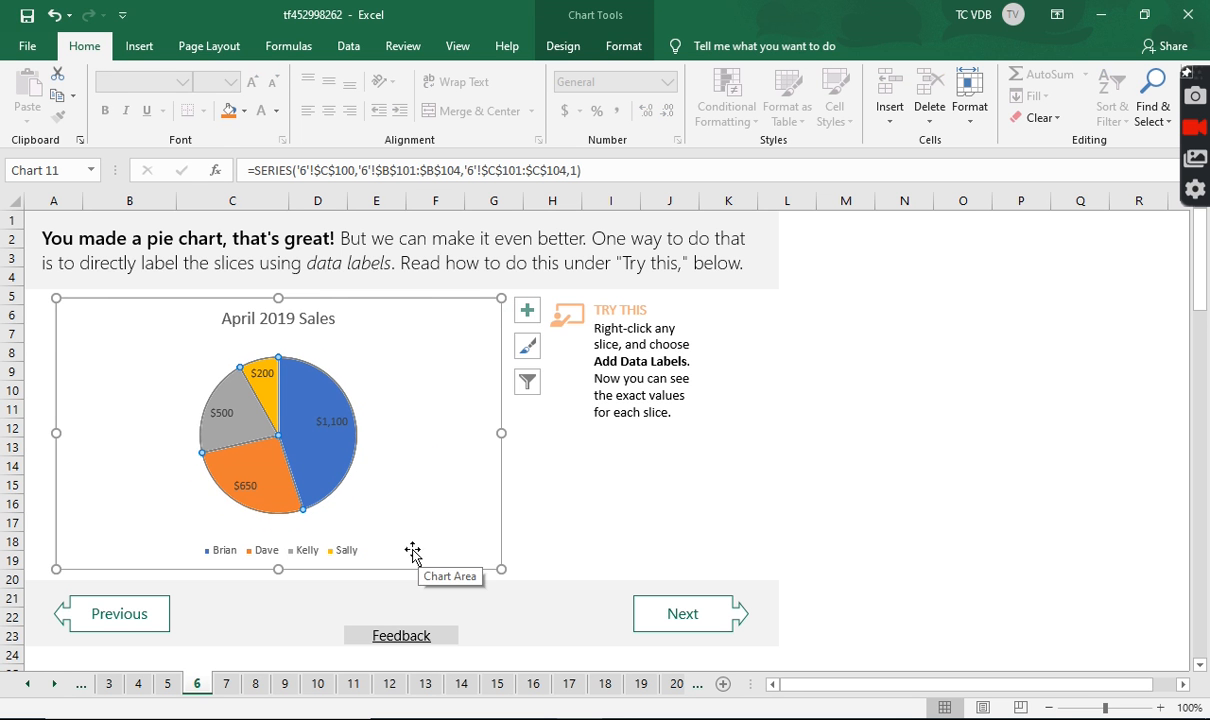
Step: Move the $1,100 and $200 data labels outside the pie, placing the $1,100 label beside the lower half of its slice
click(334, 430)
click(332, 422)
drag(332, 422, 381, 403)
click(268, 385)
drag(268, 385, 234, 359)
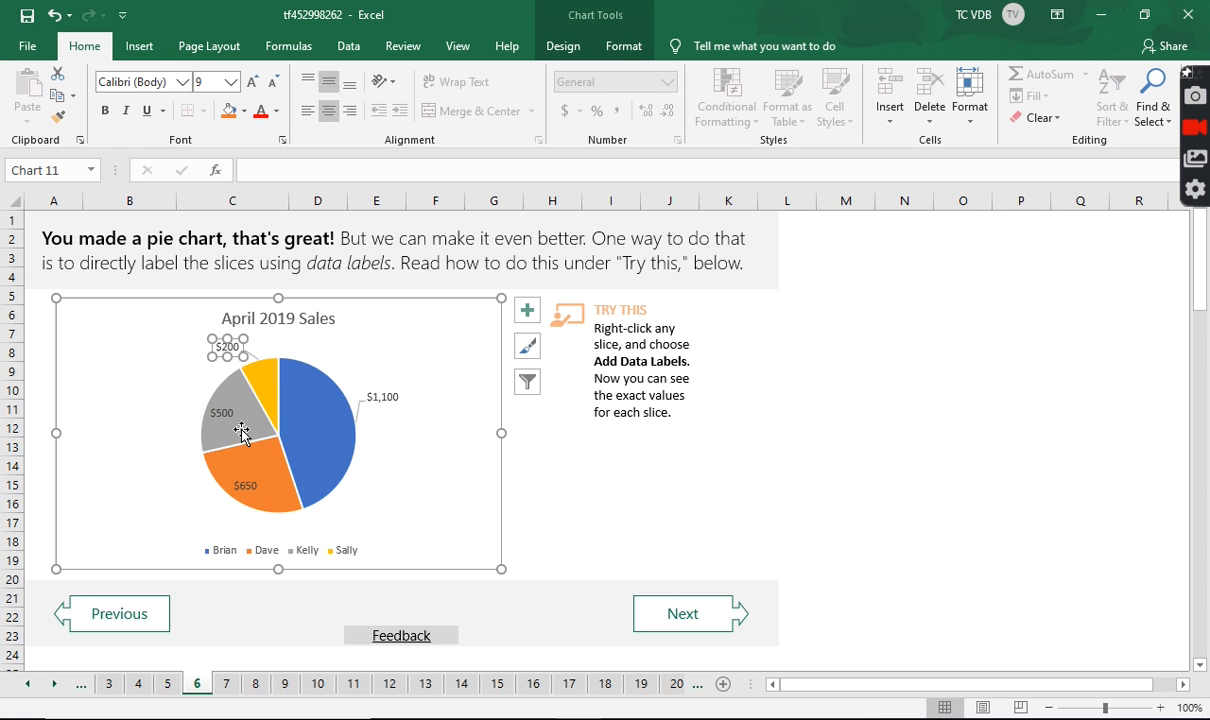
click(222, 417)
click(386, 399)
drag(393, 427, 428, 460)
click(225, 412)
mouse_move(222, 411)
mouse_down()
mouse_move(204, 412)
mouse_move(215, 410)
mouse_up()
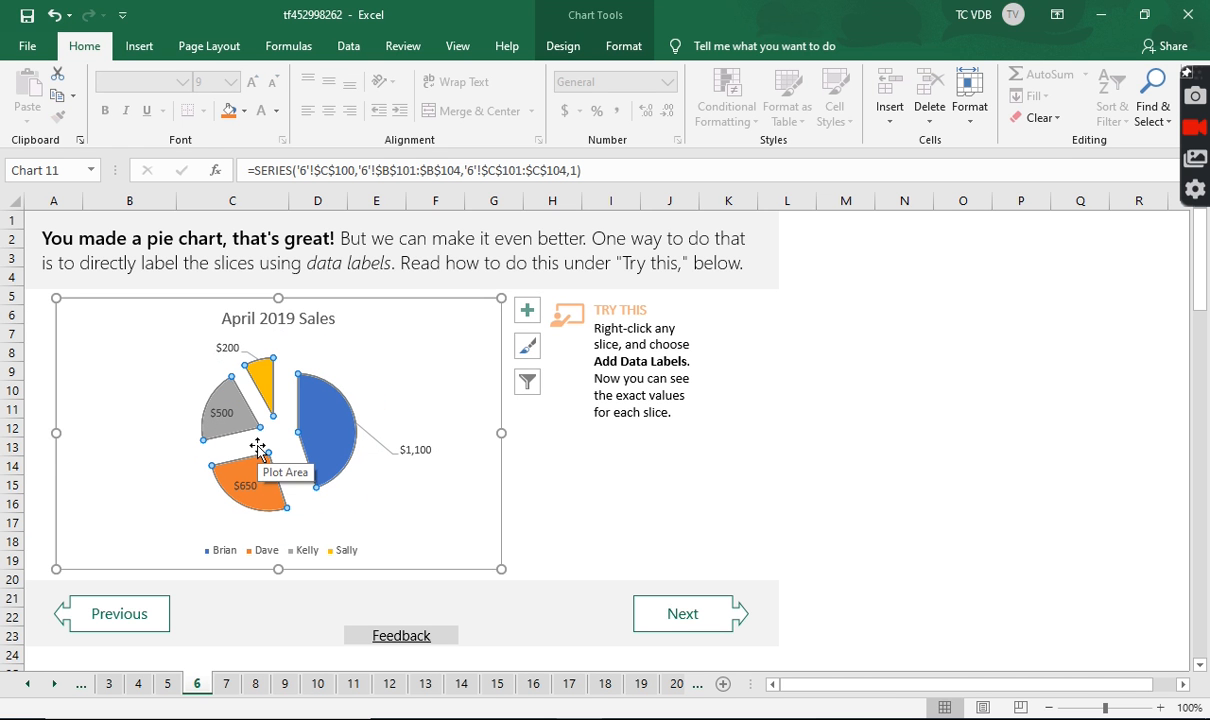
key(ctrl+z)
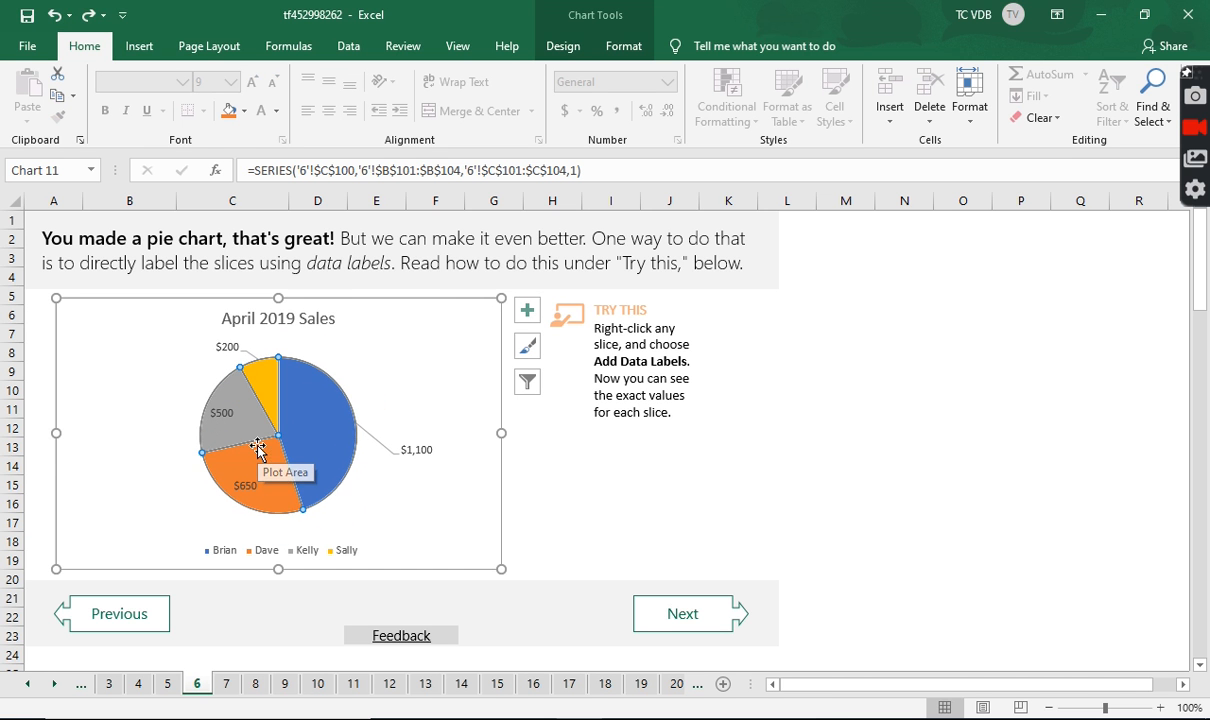
Step: Move the $500 and $650 data labels outside the pie next to their slices, then deselect neither slice nor series
click(222, 412)
click(221, 415)
drag(215, 415, 176, 407)
click(246, 490)
drag(253, 497, 207, 510)
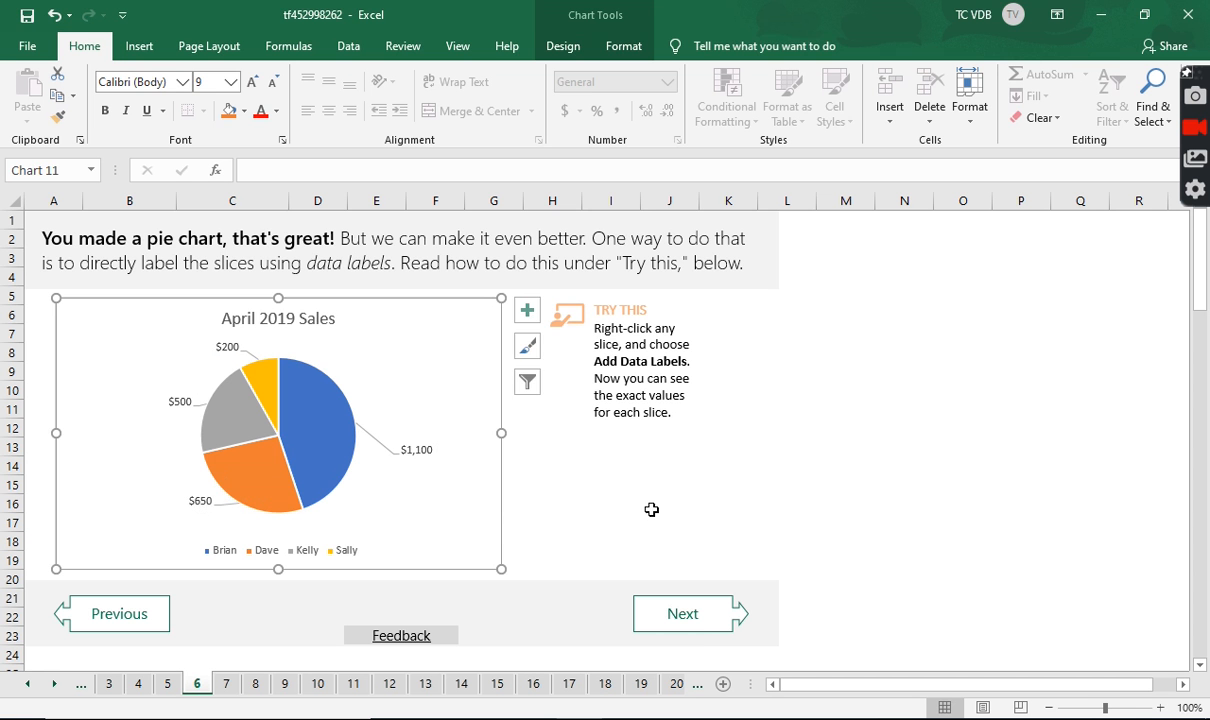
Step: On sheet 7, add the category name to the pie chart's data labels and set their separator to (New Line)
click(613, 418)
click(688, 621)
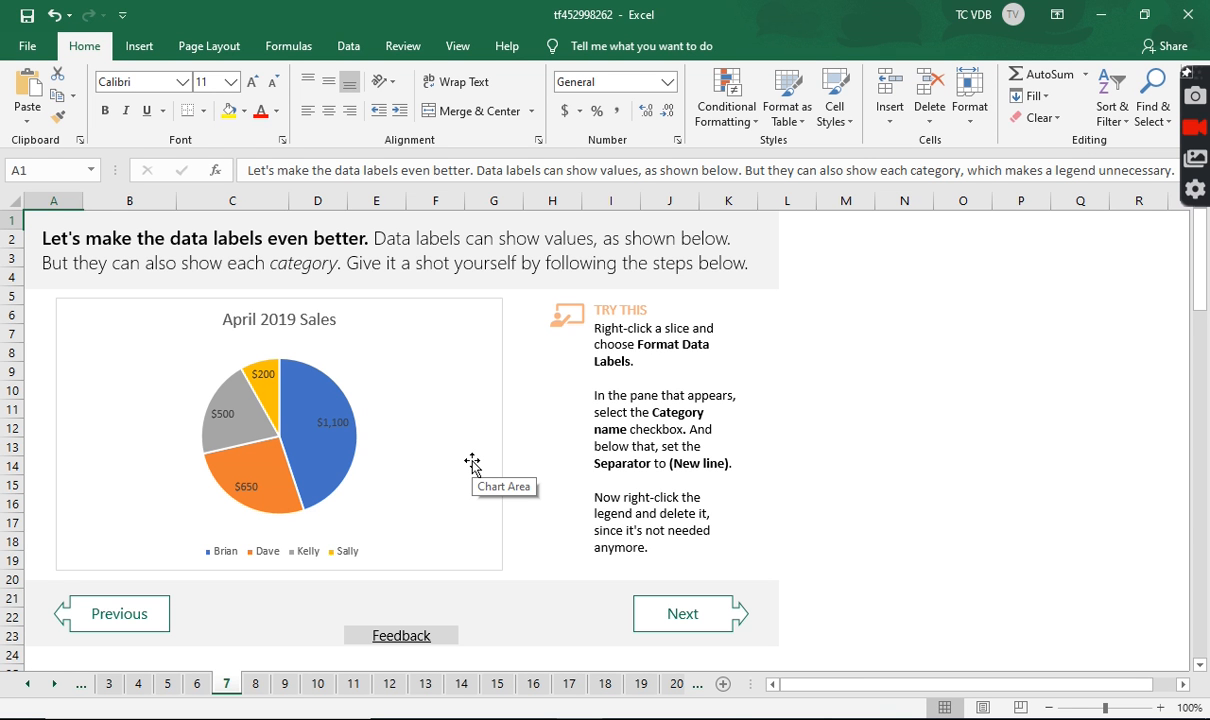
right_click(318, 398)
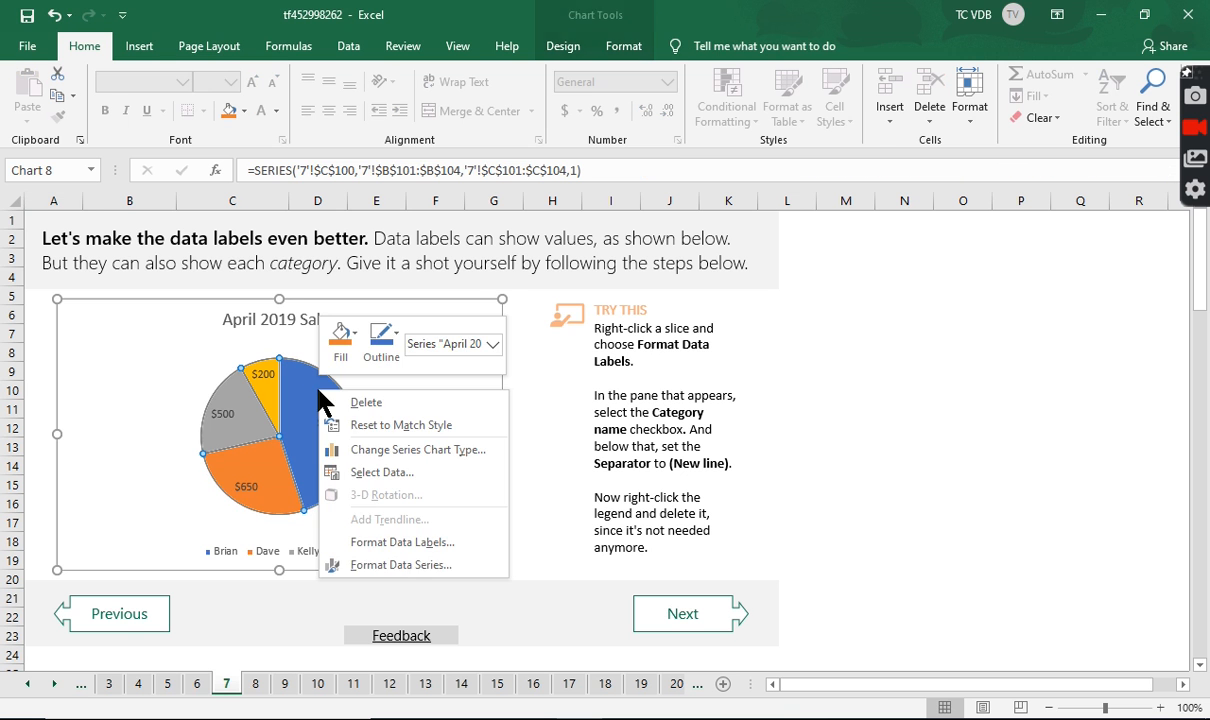
click(420, 556)
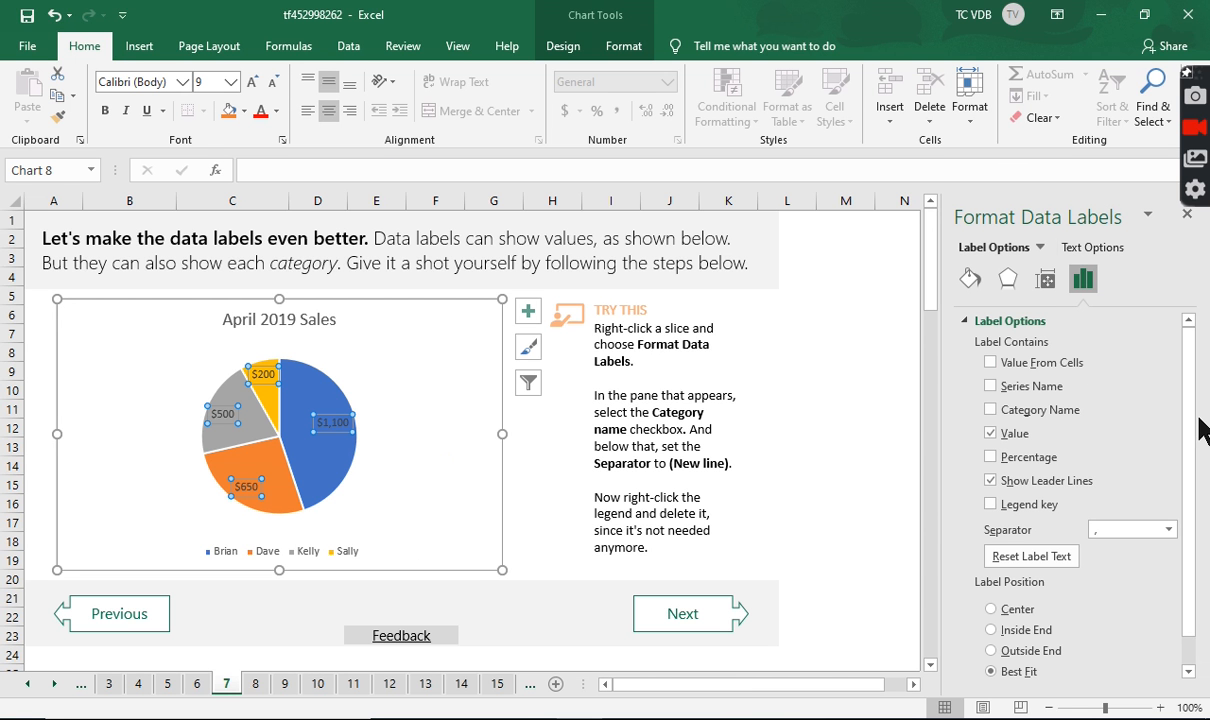
click(1012, 410)
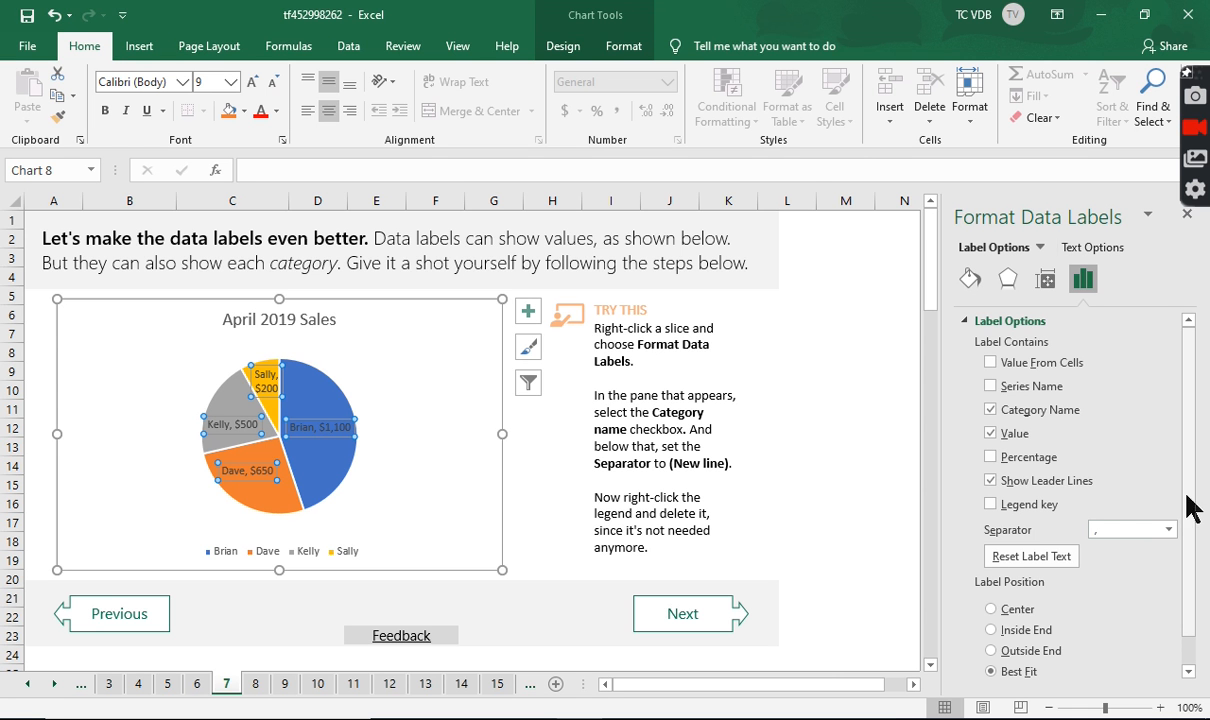
click(1066, 526)
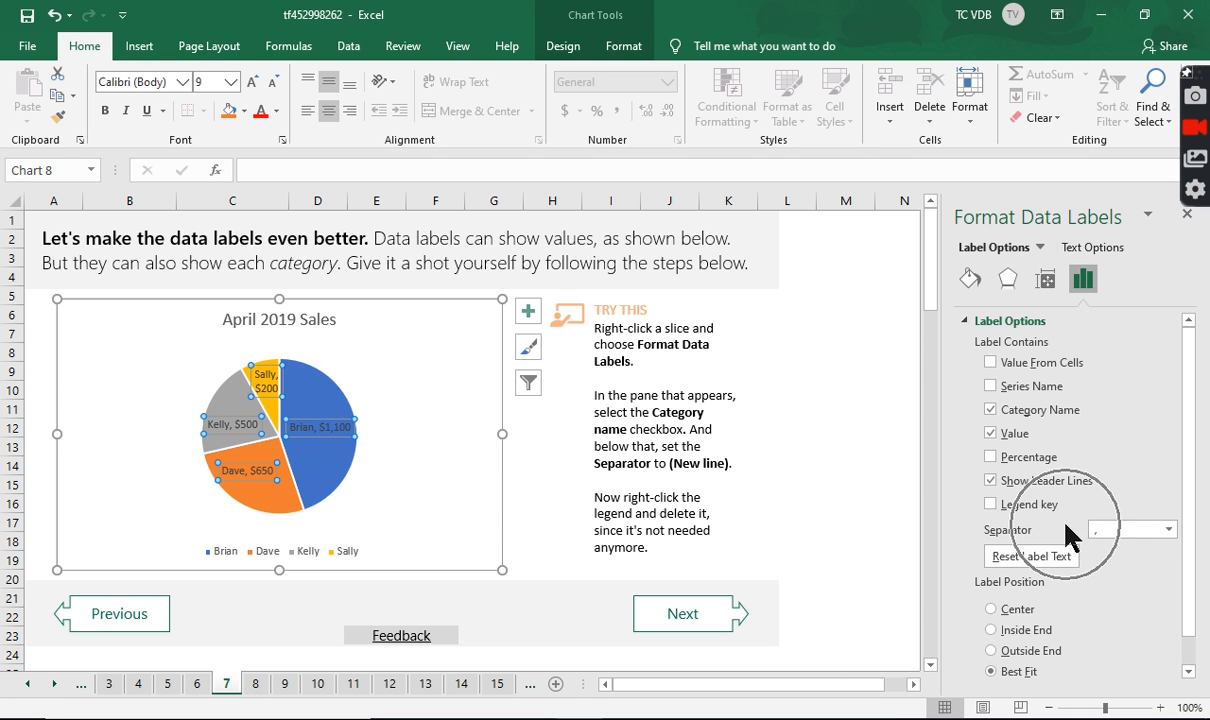
click(1110, 530)
click(1169, 532)
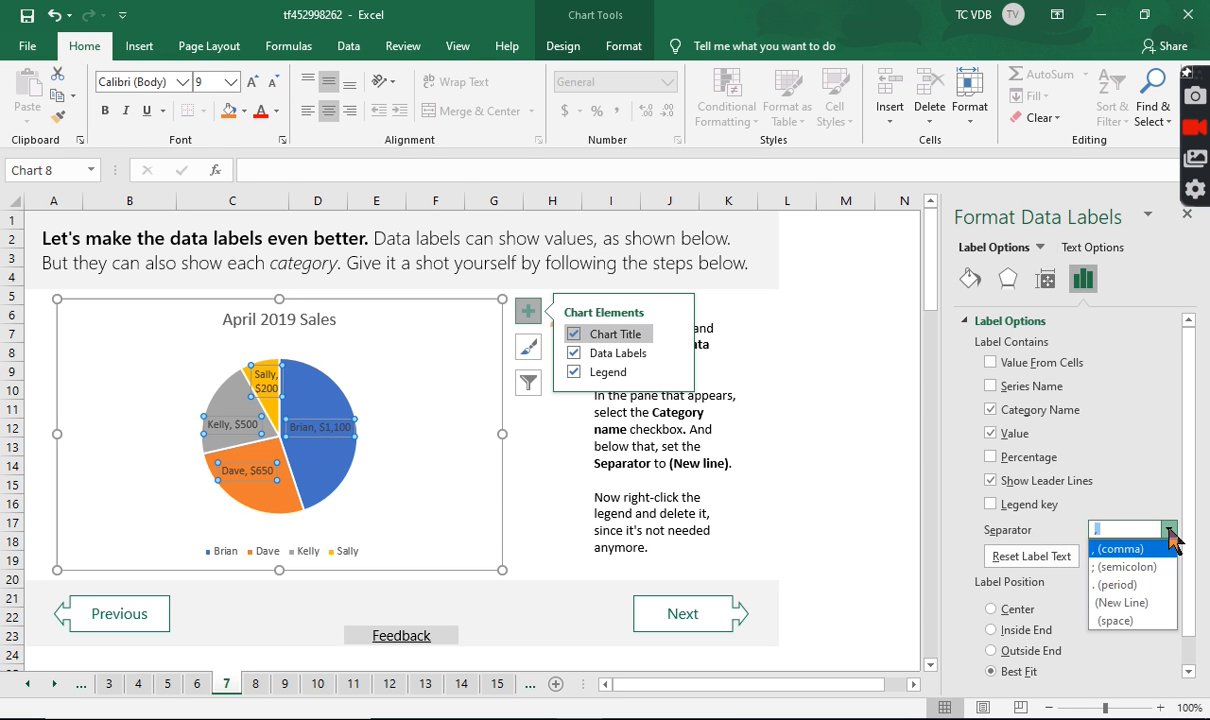
click(1141, 604)
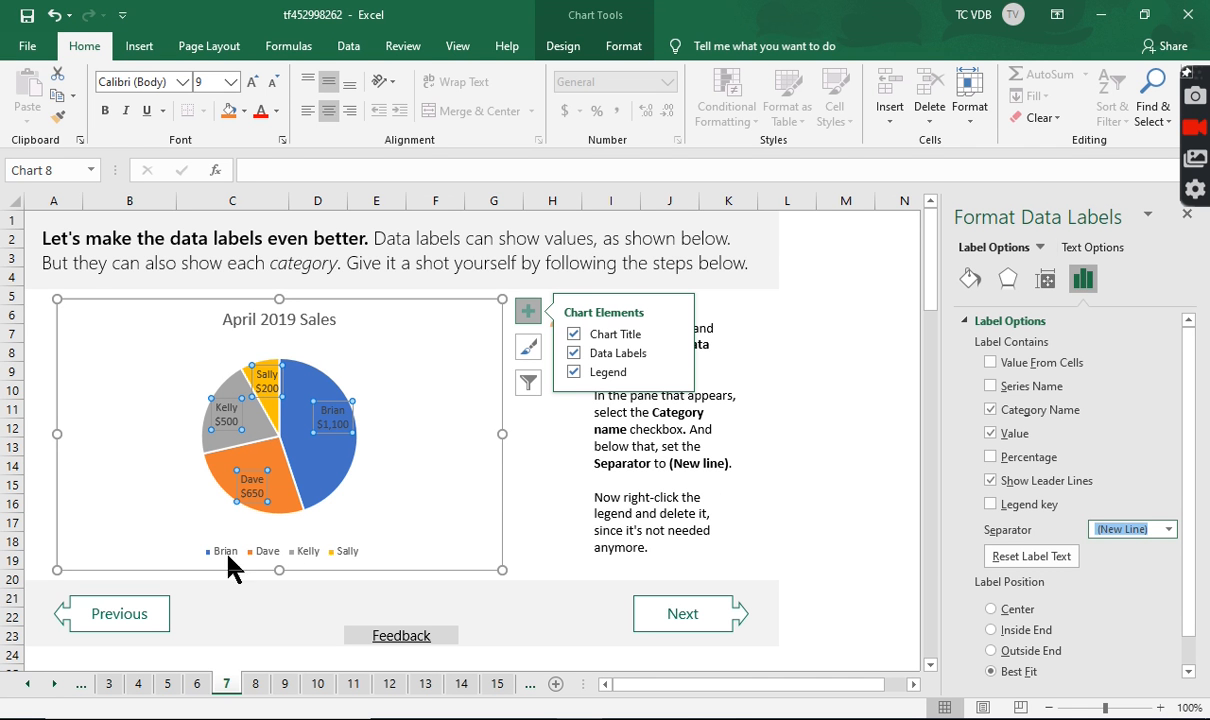
Step: Delete the legend from the sheet 7 chart and move the $1,100 data label outside the pie
right_click(269, 549)
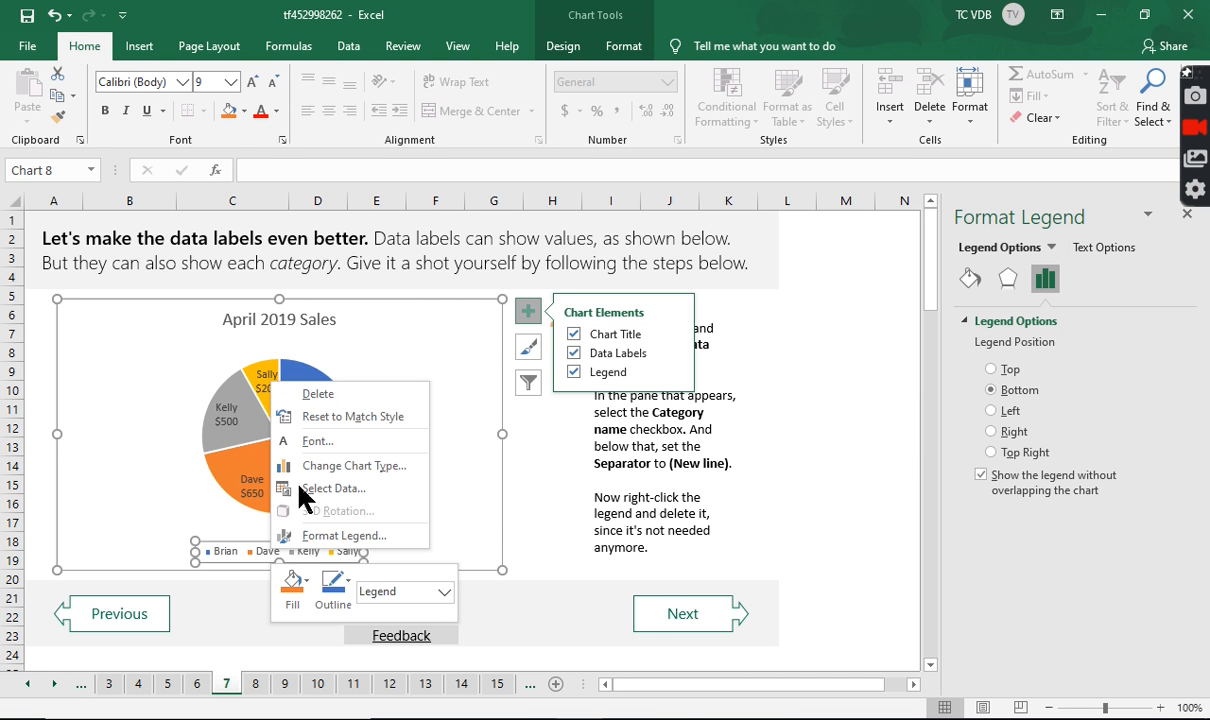
click(329, 397)
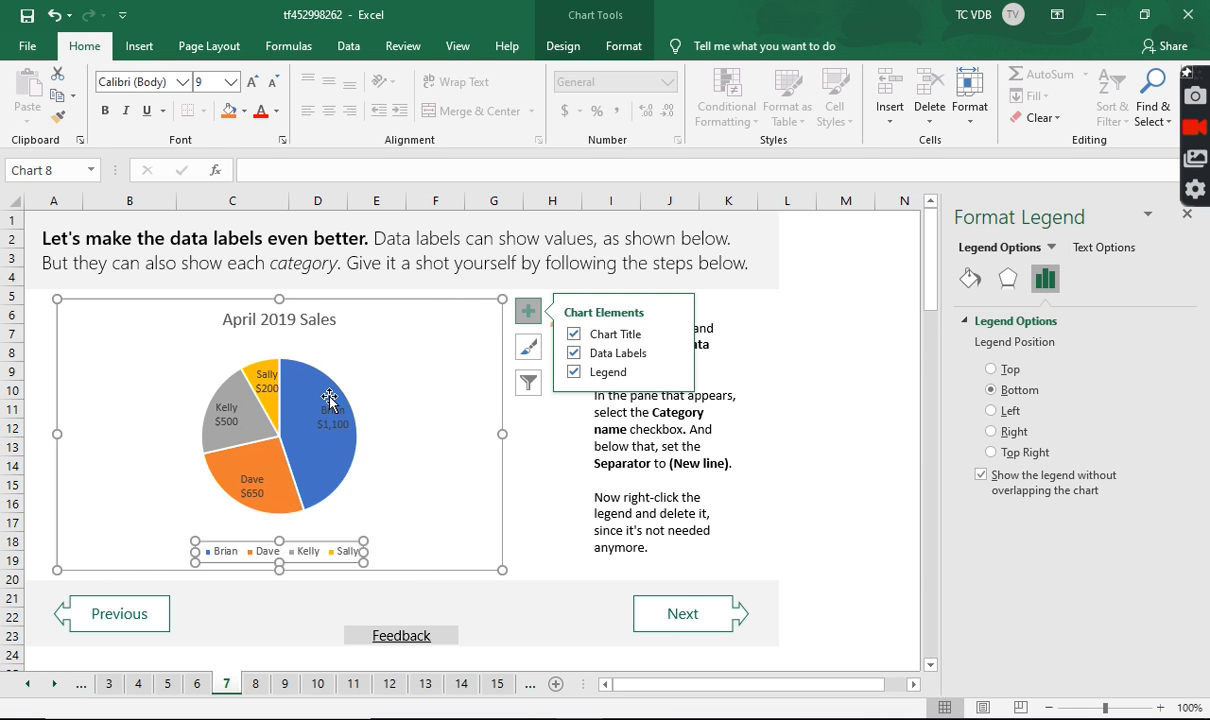
click(535, 565)
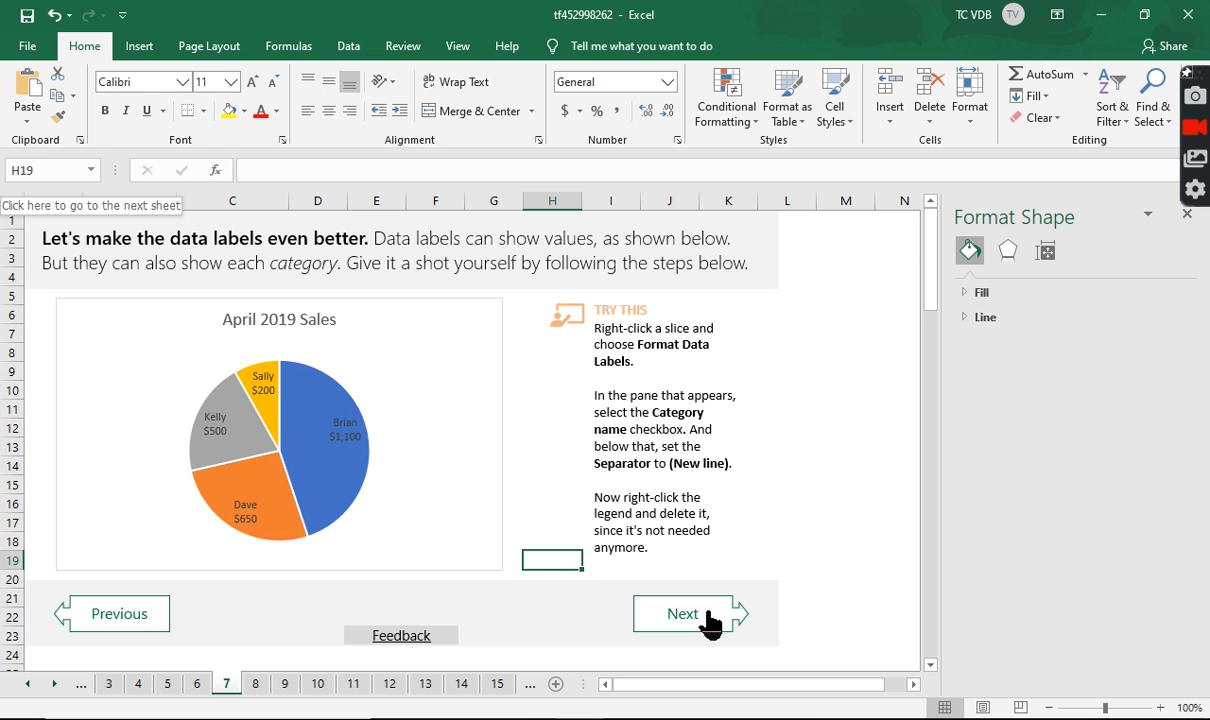
click(360, 428)
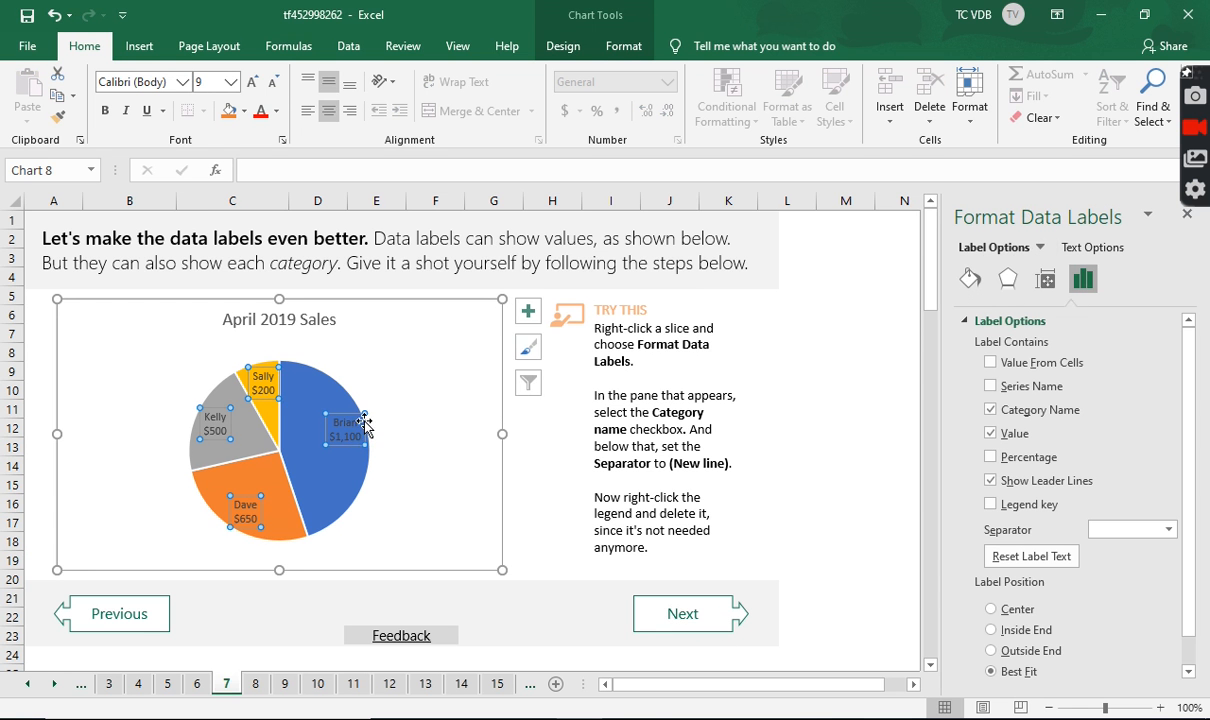
drag(362, 428, 414, 410)
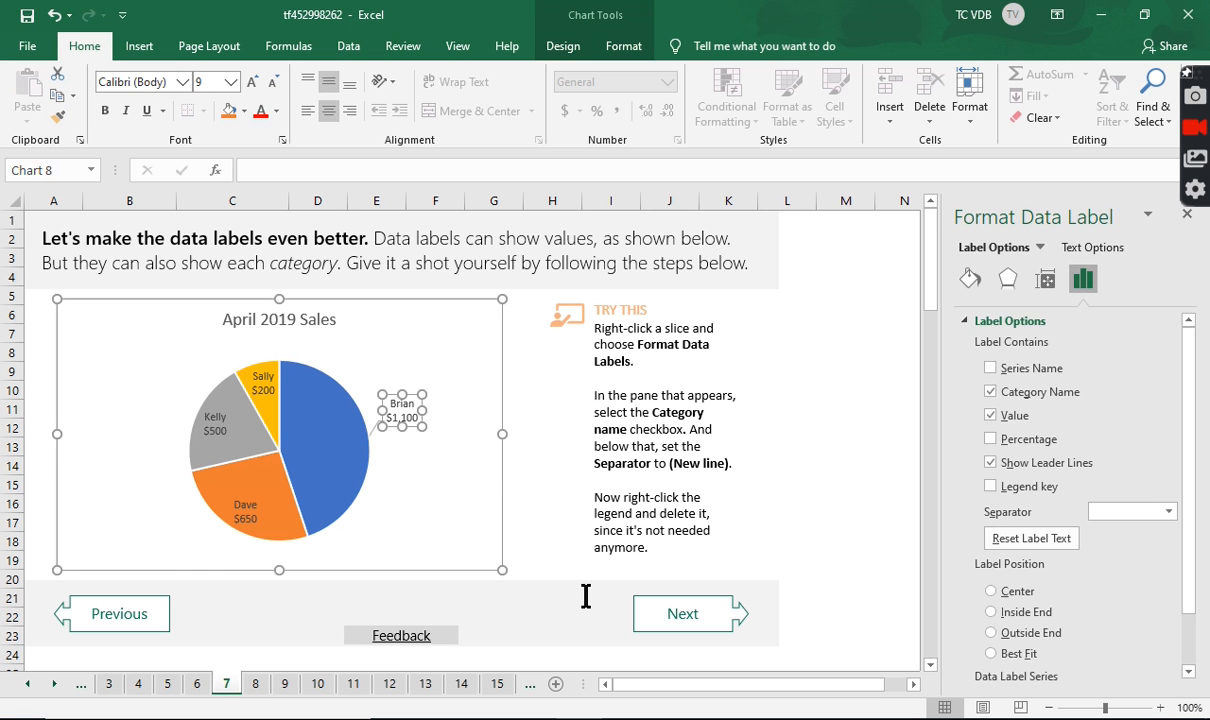
Step: On sheet 8, show percentages in the pie chart's data labels and remove the values
click(726, 600)
click(697, 612)
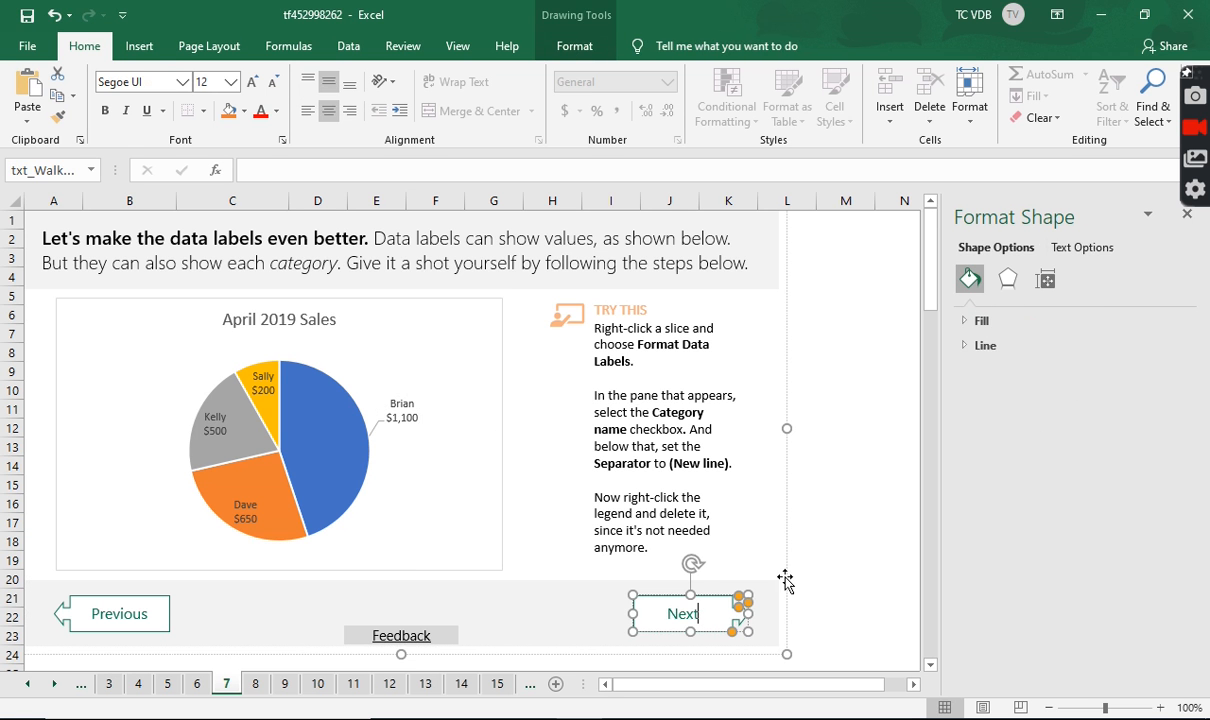
click(842, 560)
click(694, 605)
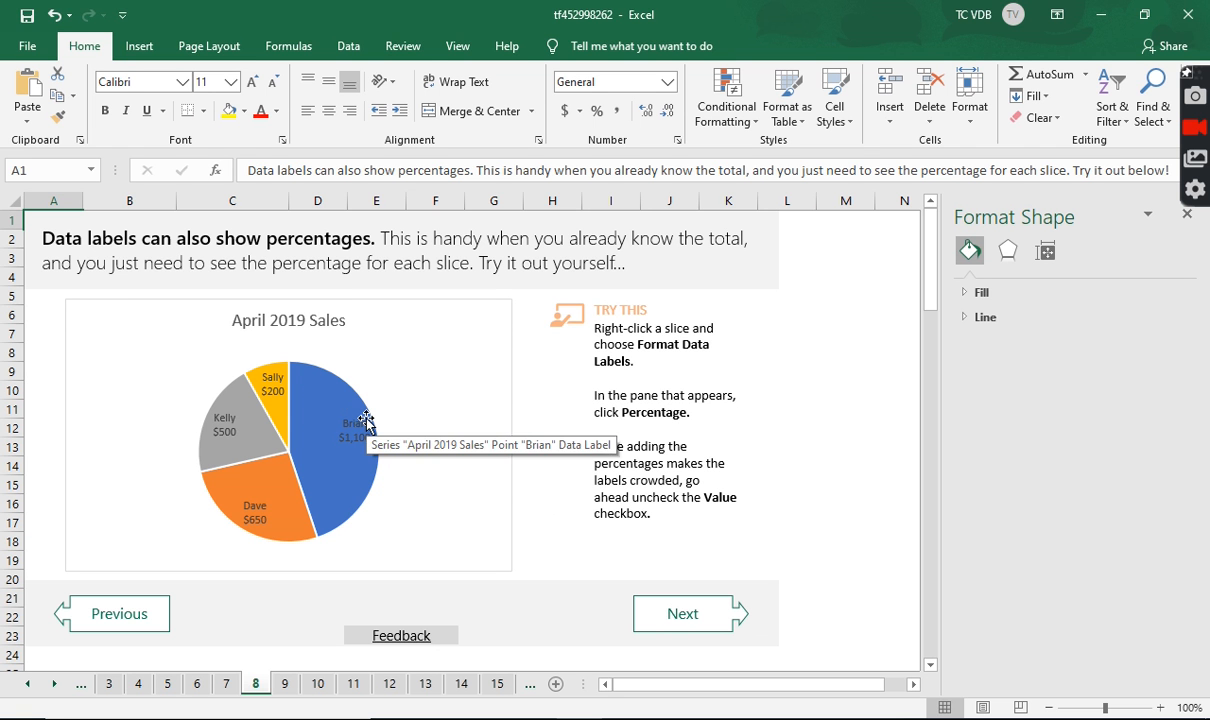
right_click(336, 487)
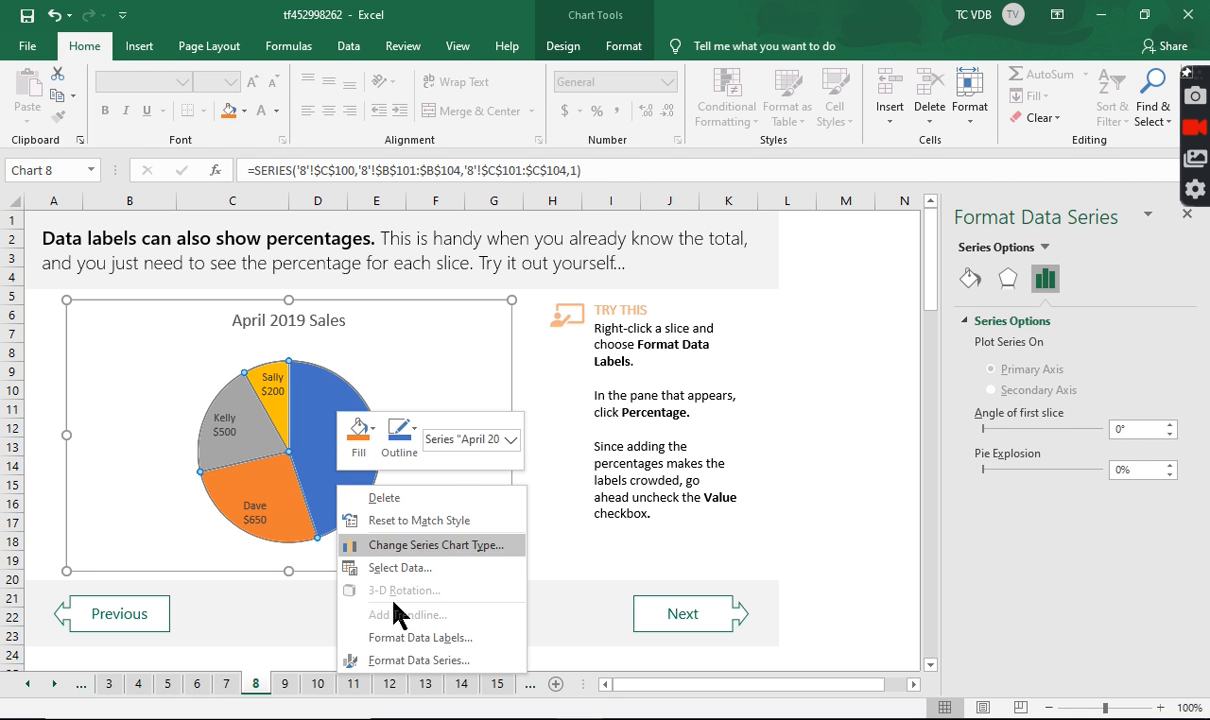
click(402, 638)
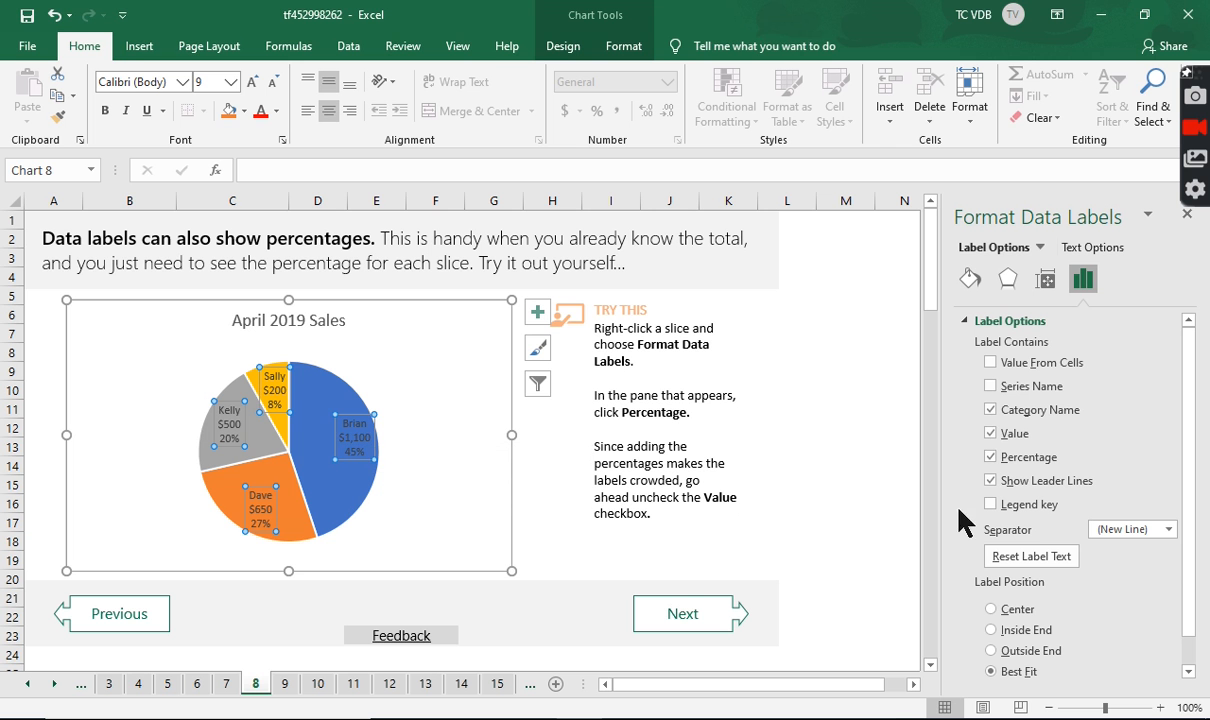
click(992, 434)
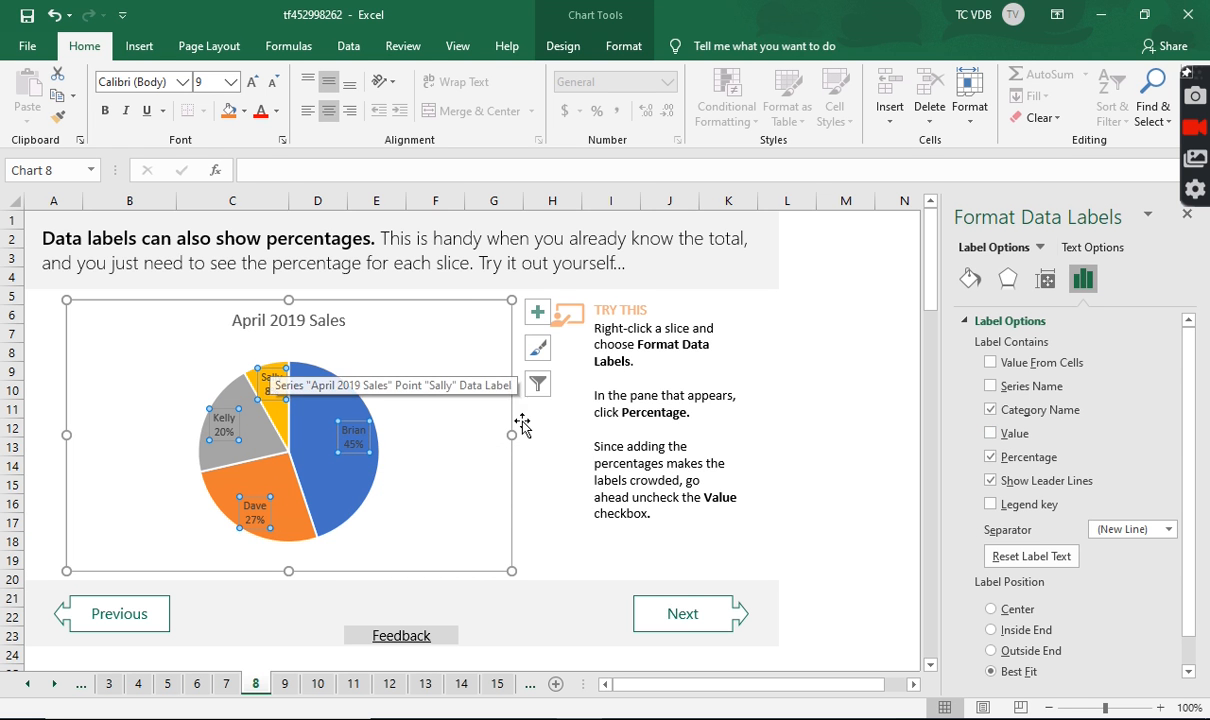
click(578, 524)
Step: On sheet 10, format the pie chart's data series with a gray solid fill for all slices
click(716, 624)
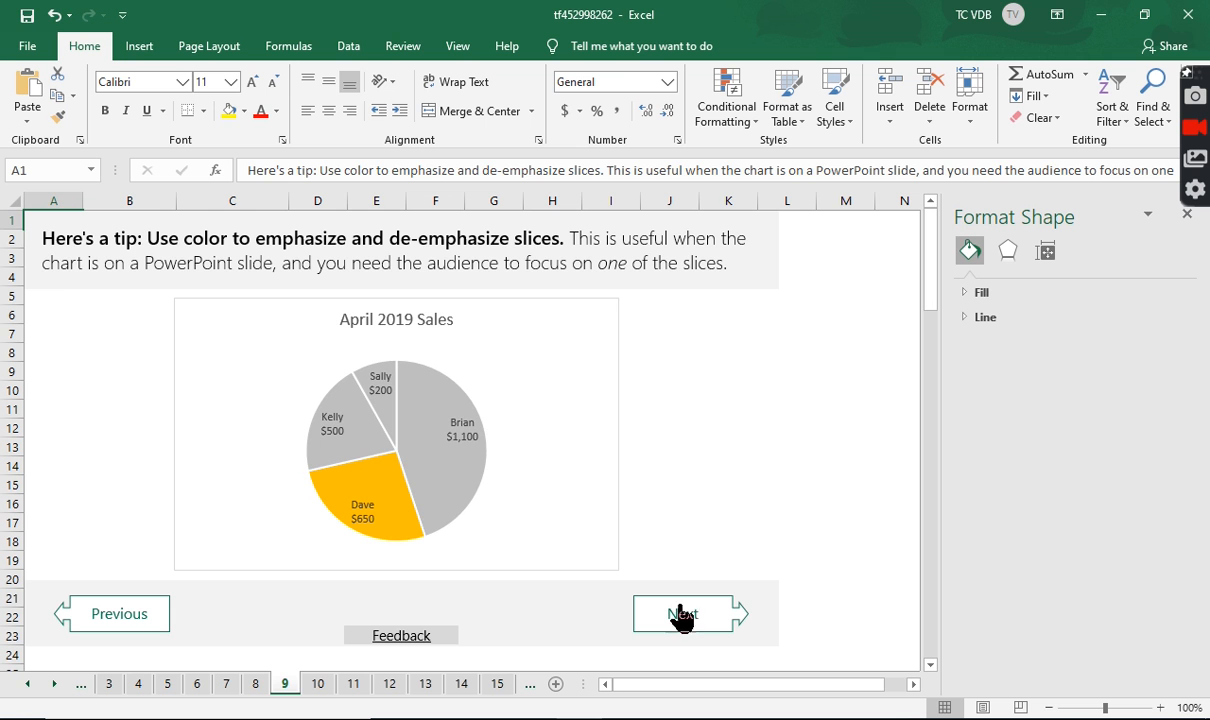
click(719, 634)
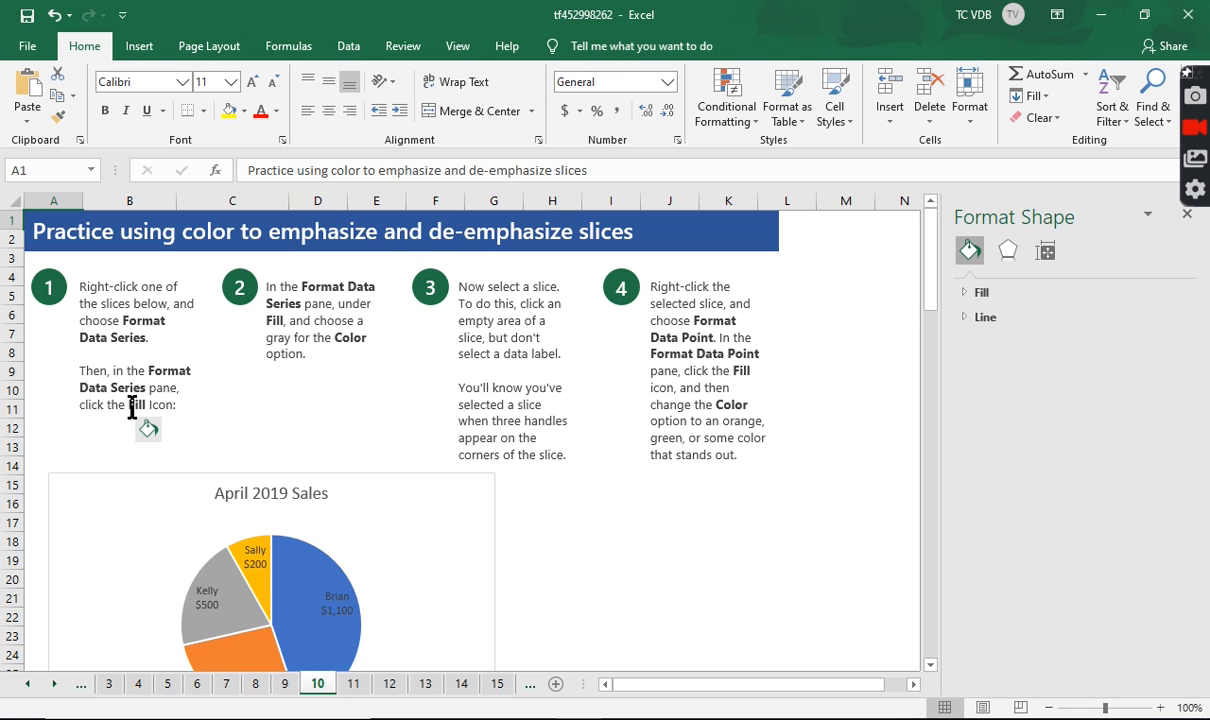
scroll(131, 405, down, 1)
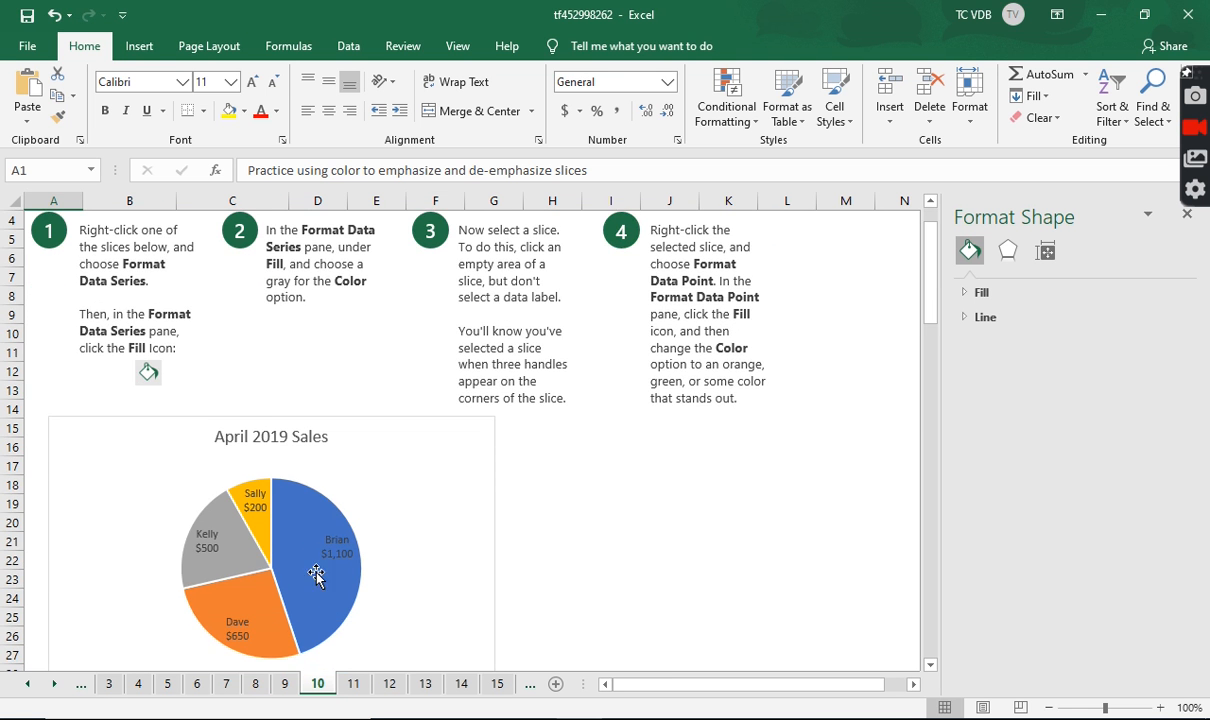
click(322, 612)
right_click(332, 622)
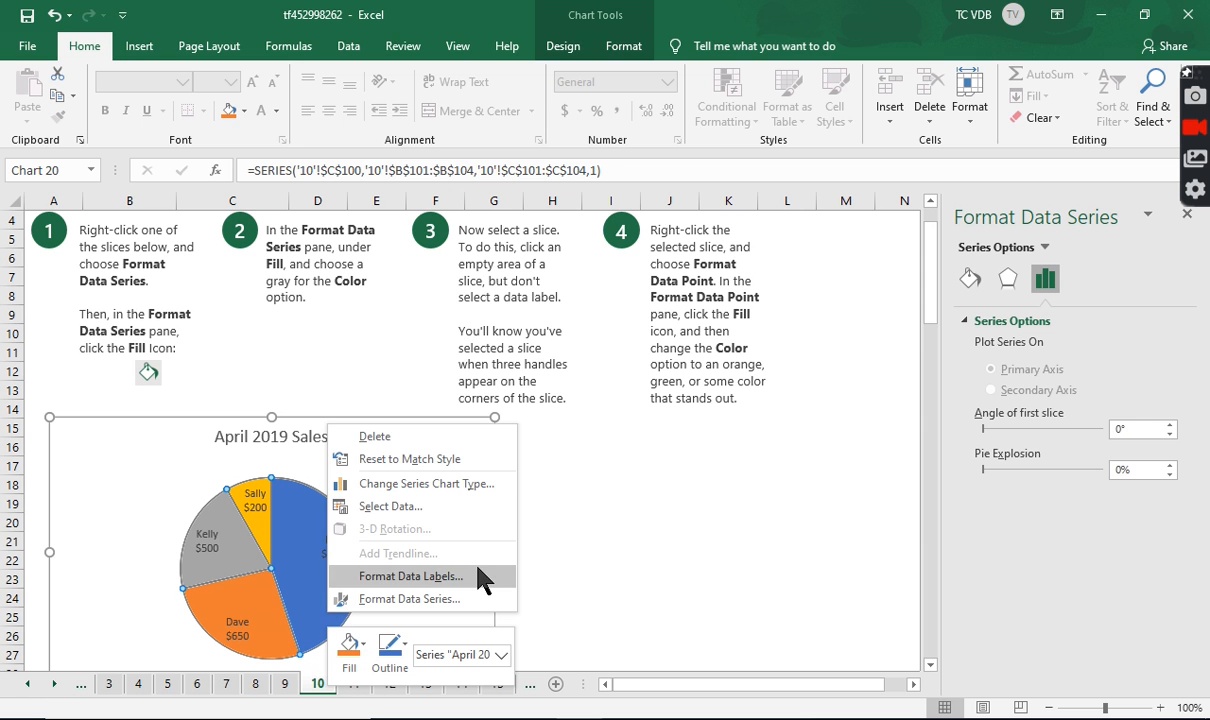
click(465, 598)
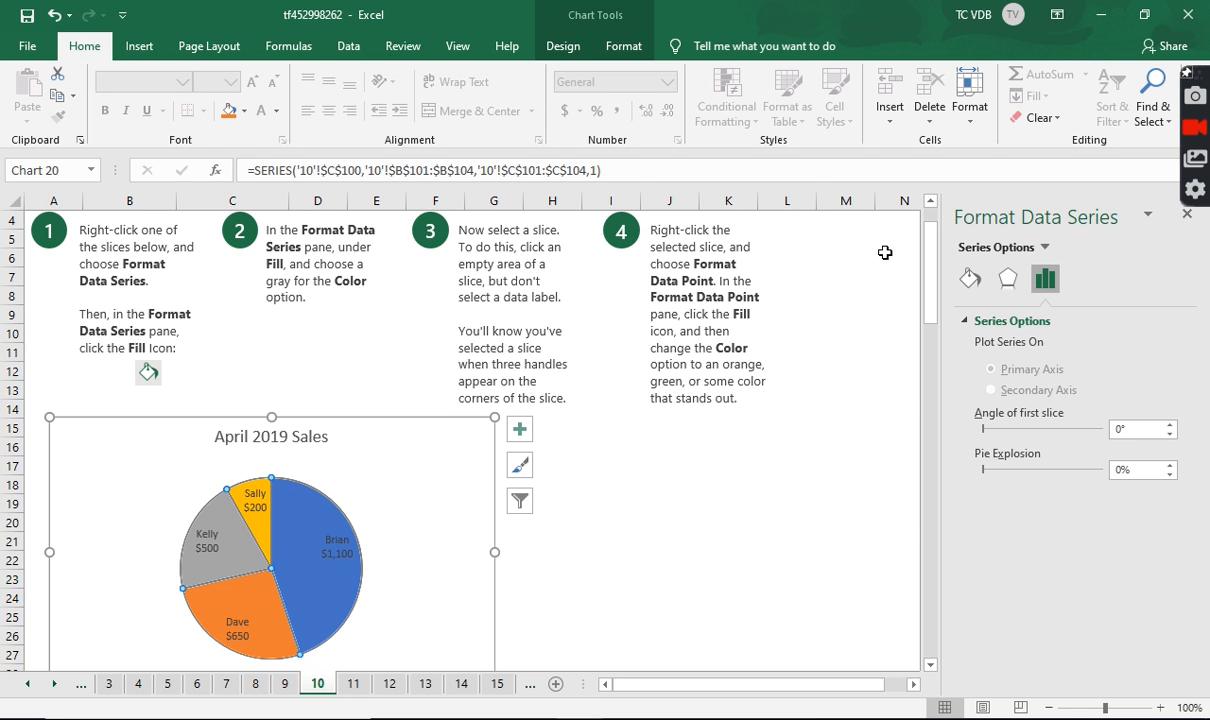
click(971, 281)
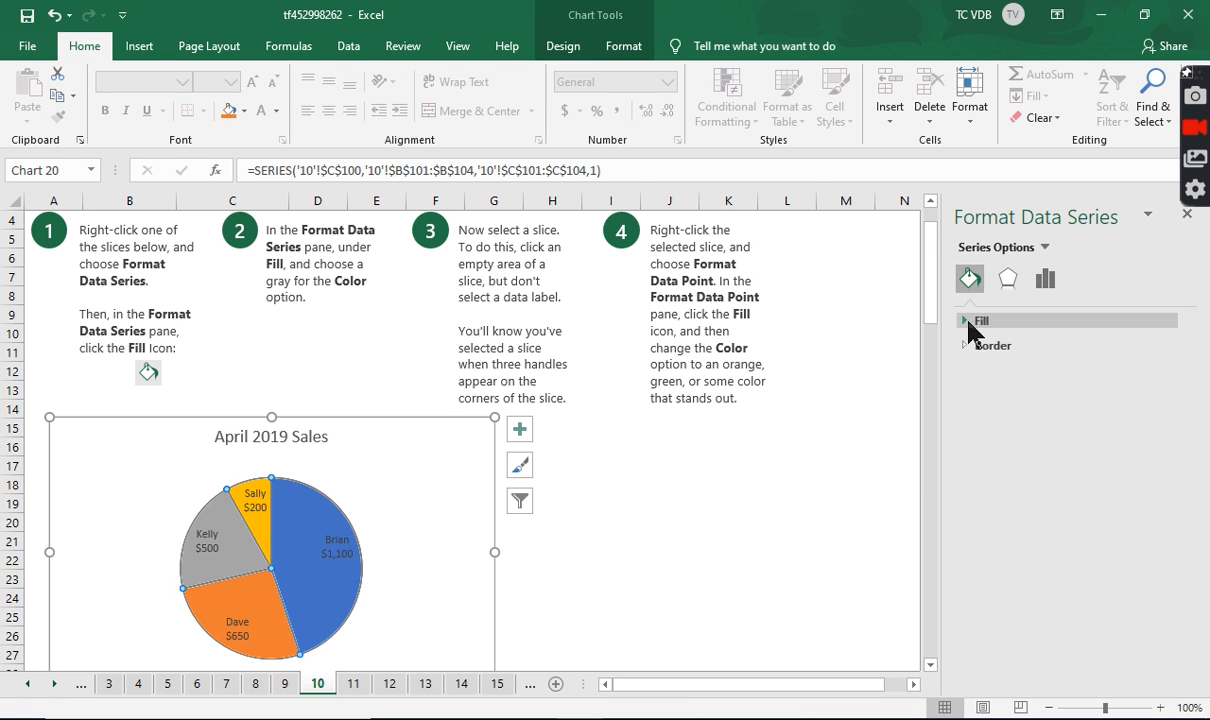
click(965, 322)
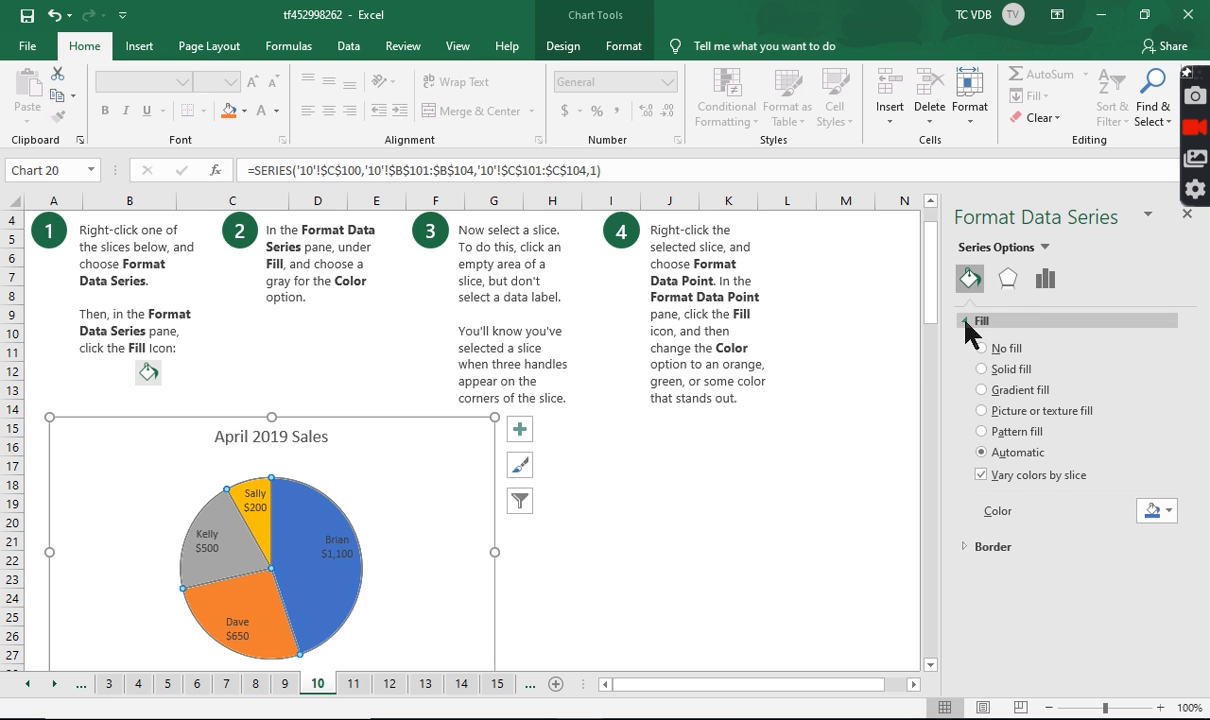
click(1166, 511)
click(1053, 370)
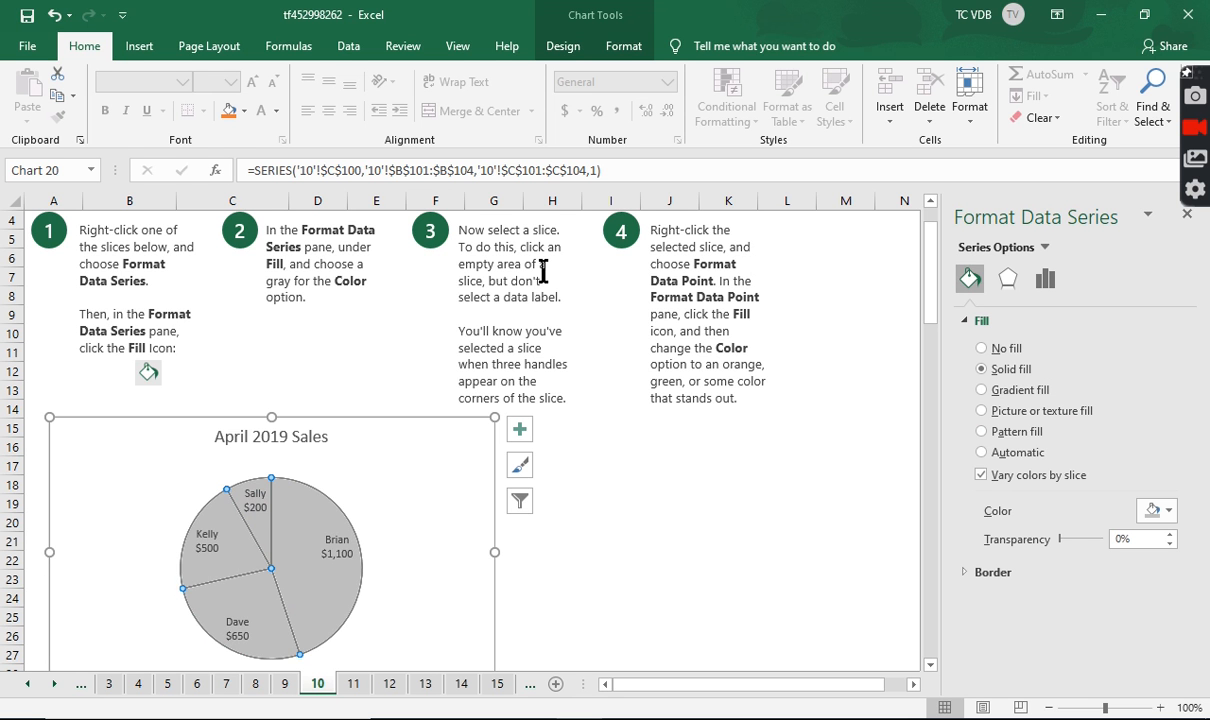
Step: On sheet 10, fill only the $1,100 slice of the pie chart with the standard yellow color to make it stand out
mouse_move(250, 616)
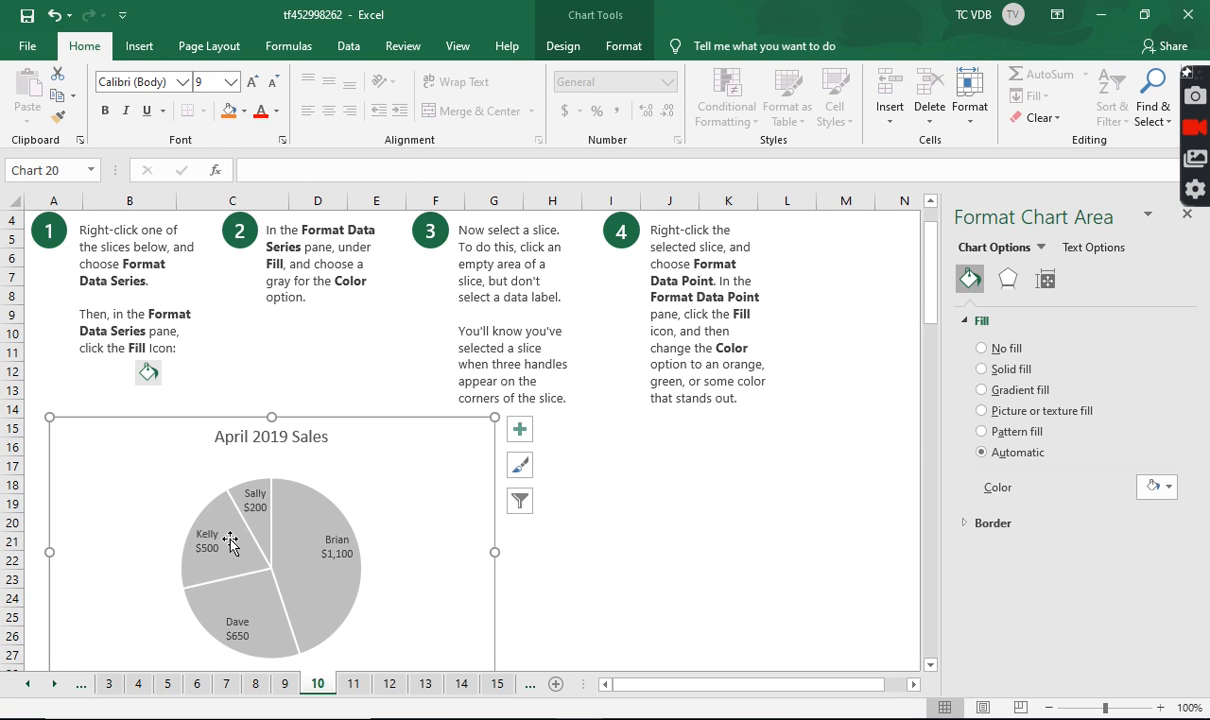
click(321, 597)
click(321, 597)
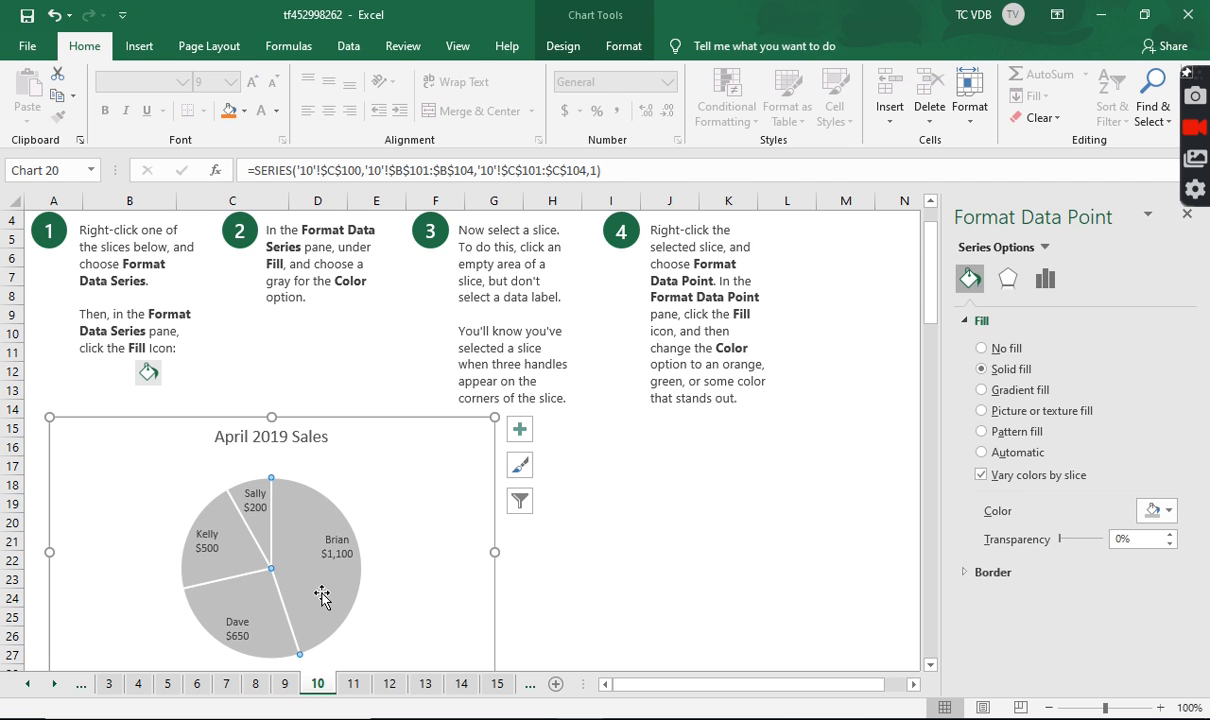
click(433, 551)
click(328, 585)
click(335, 597)
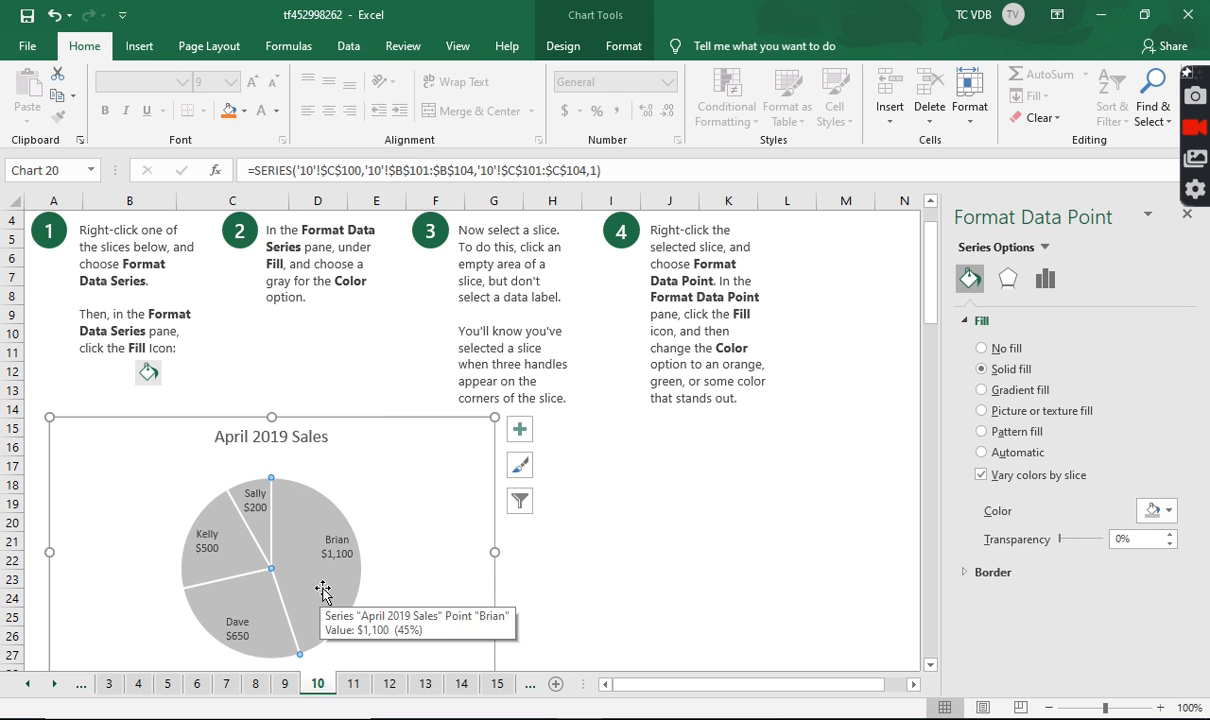
right_click(323, 590)
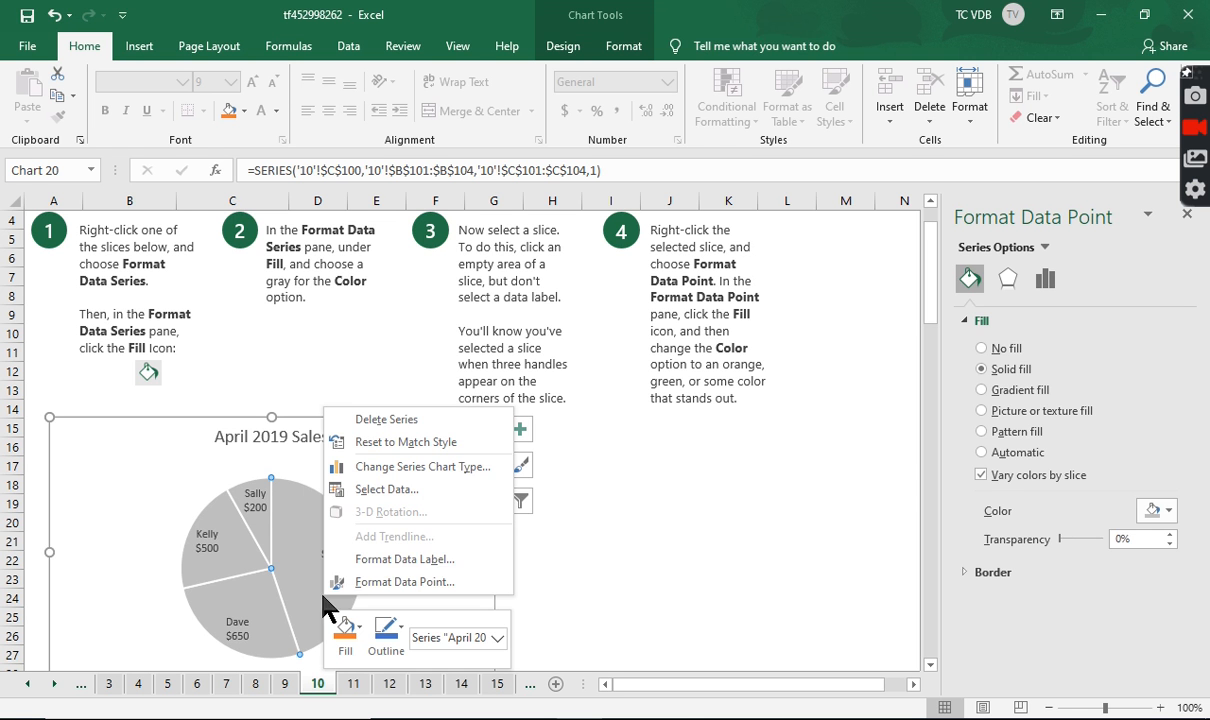
click(405, 582)
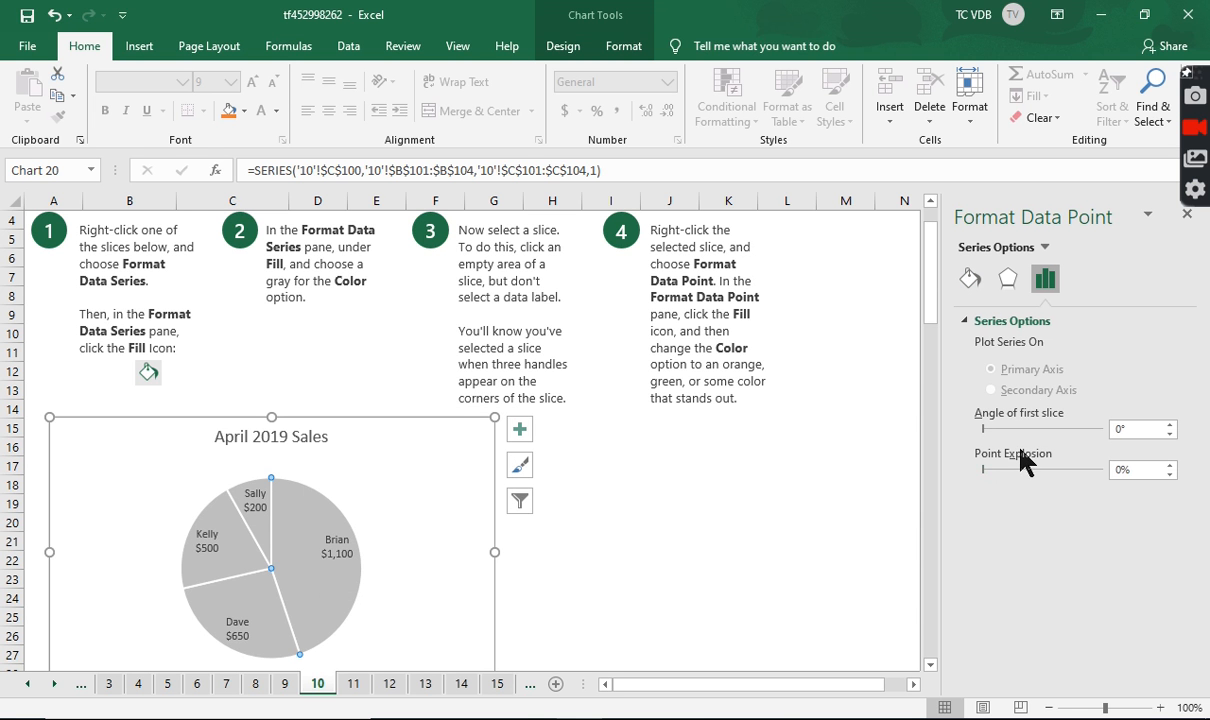
click(973, 280)
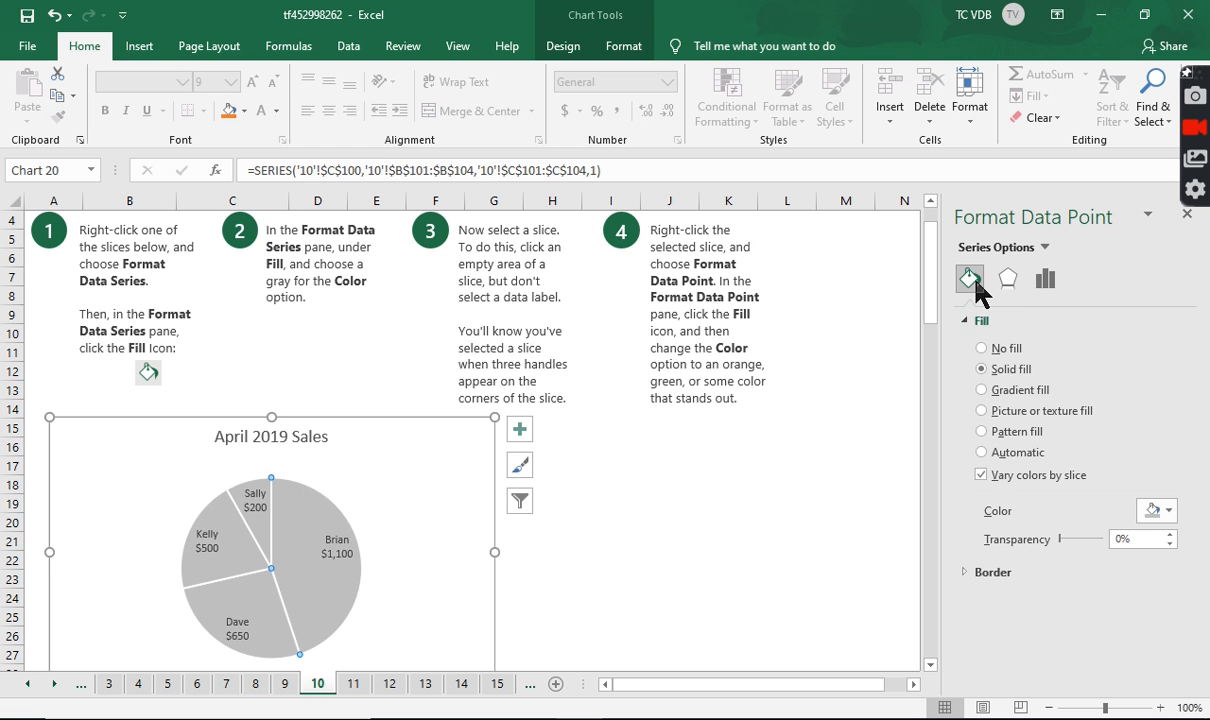
click(1168, 511)
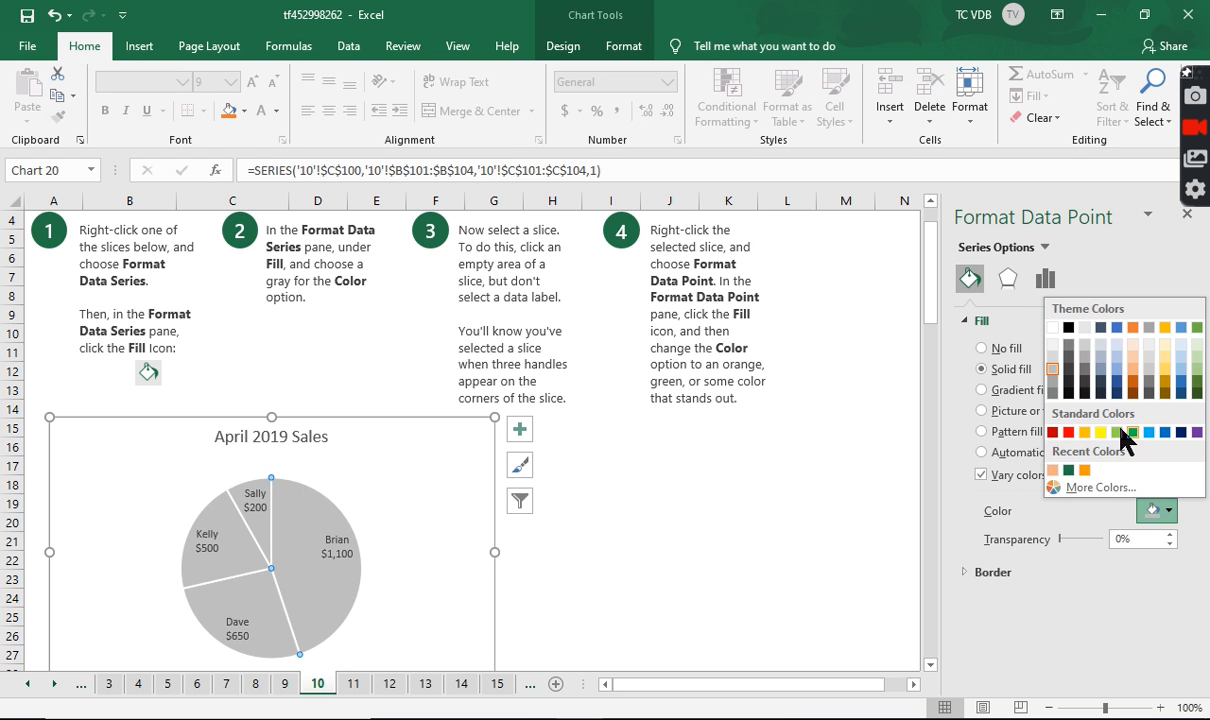
click(1101, 432)
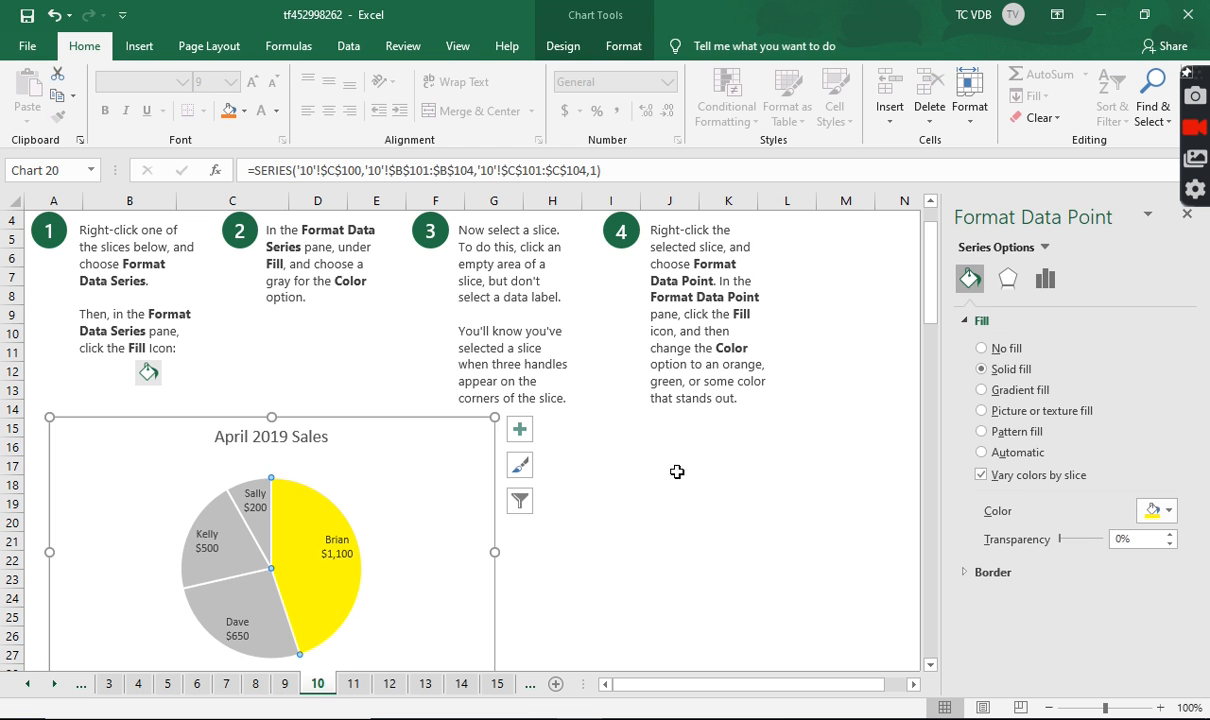
click(635, 577)
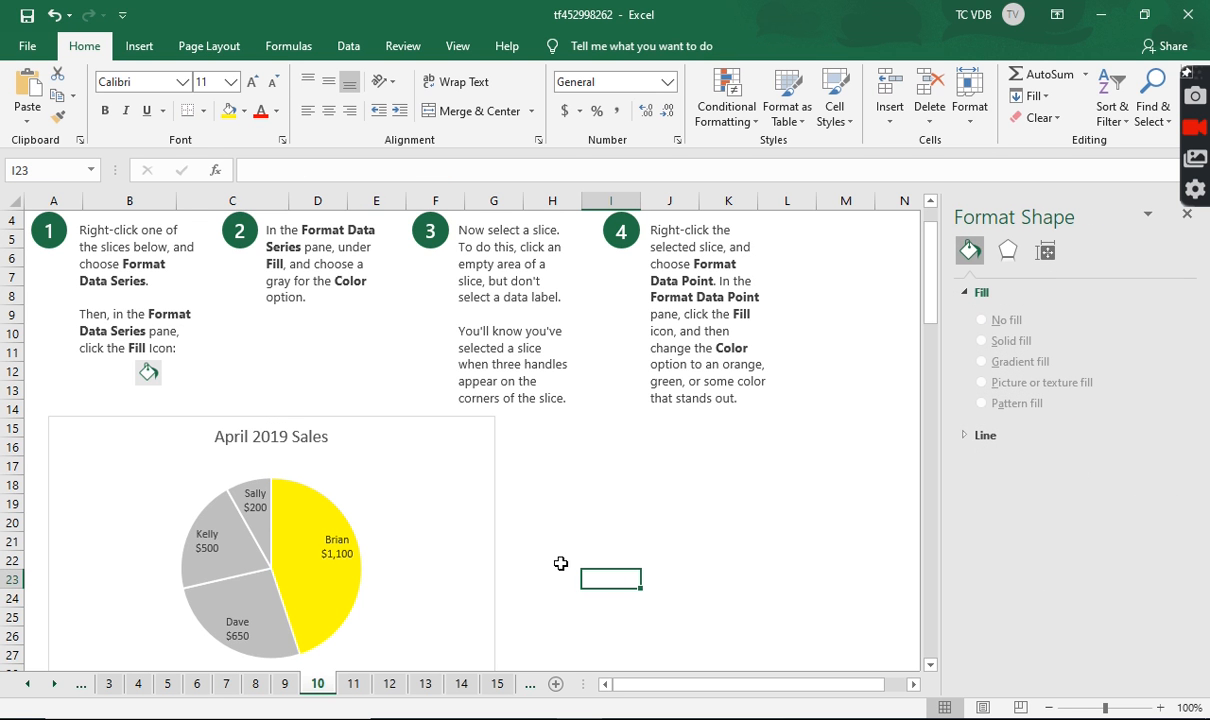
Step: On sheet 11, preview the pie chart as a Doughnut in the Change Chart Type dialog and cancel without applying it
click(353, 686)
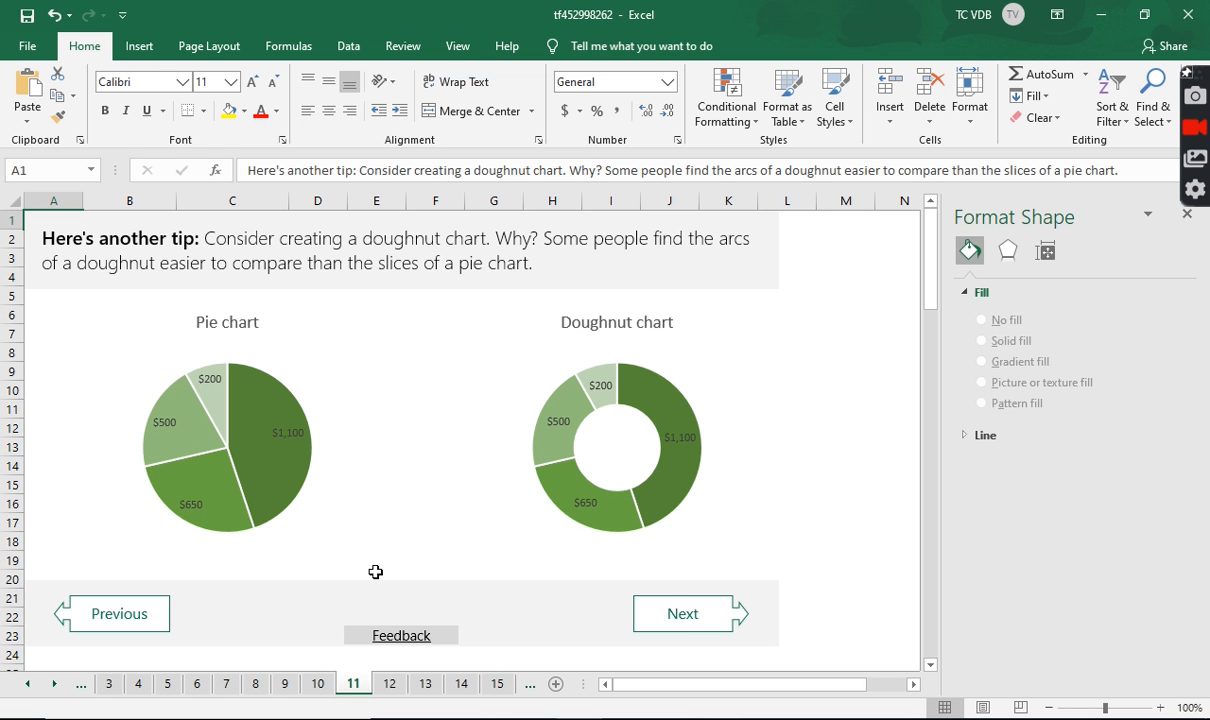
click(319, 462)
click(557, 50)
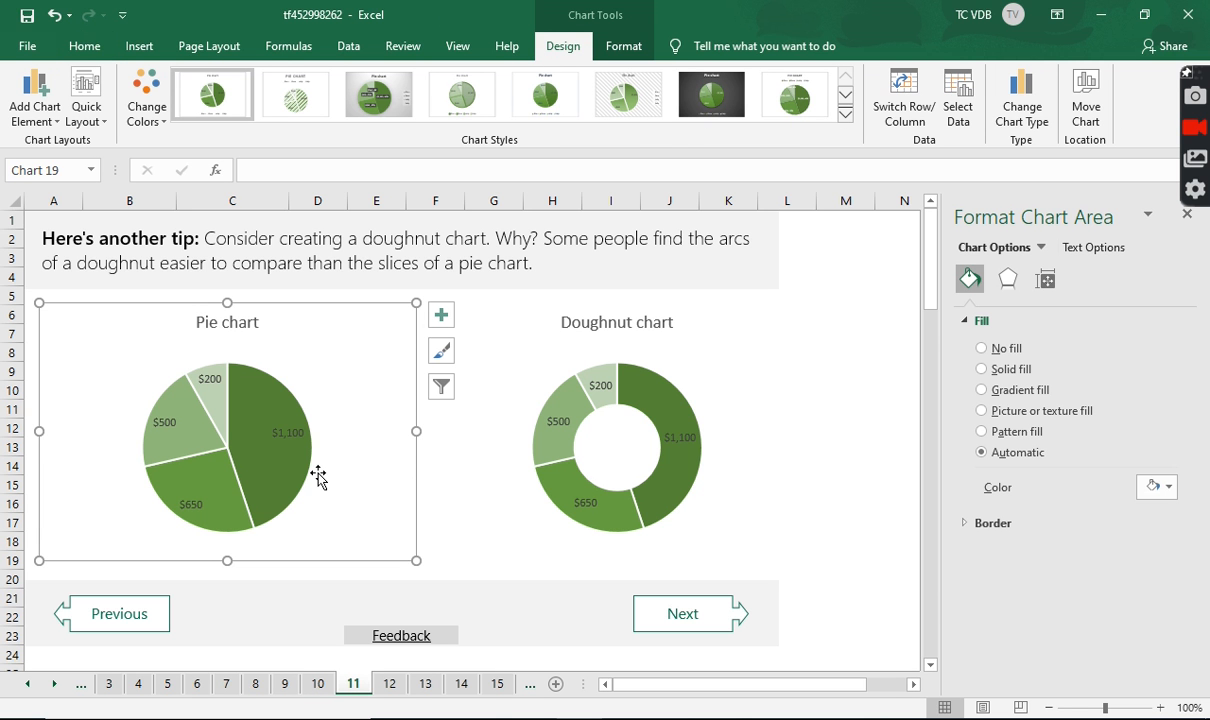
click(1010, 114)
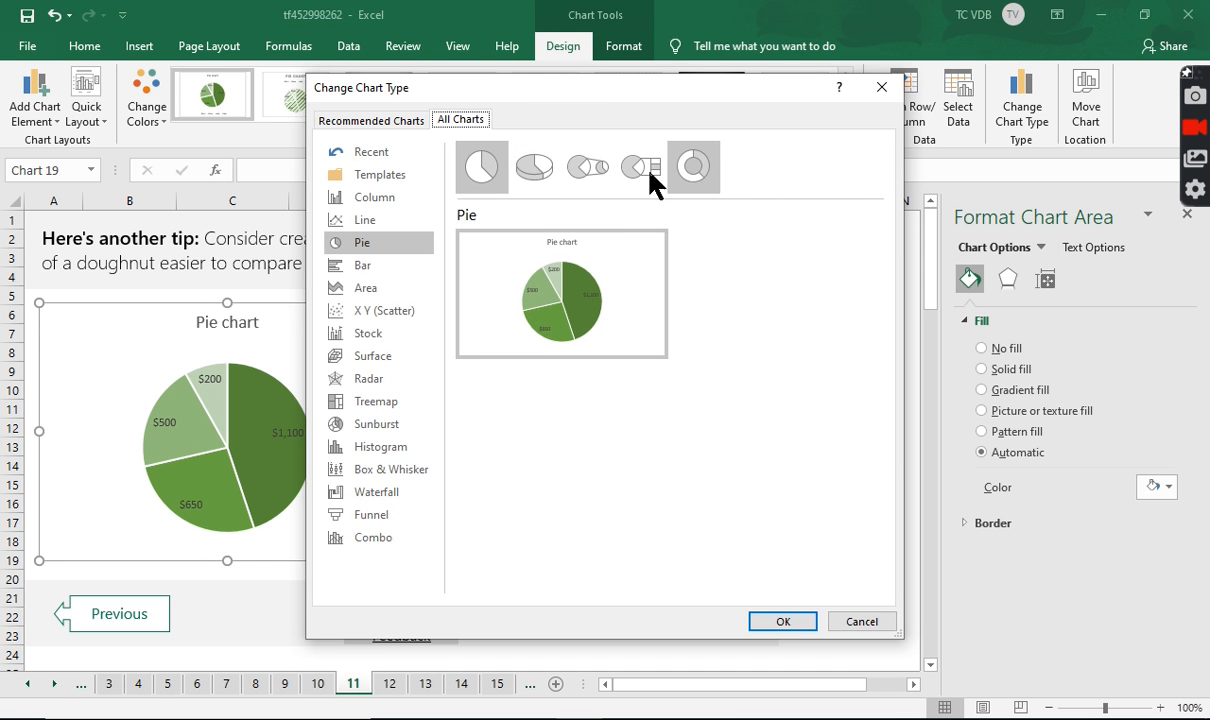
click(693, 168)
mouse_move(581, 318)
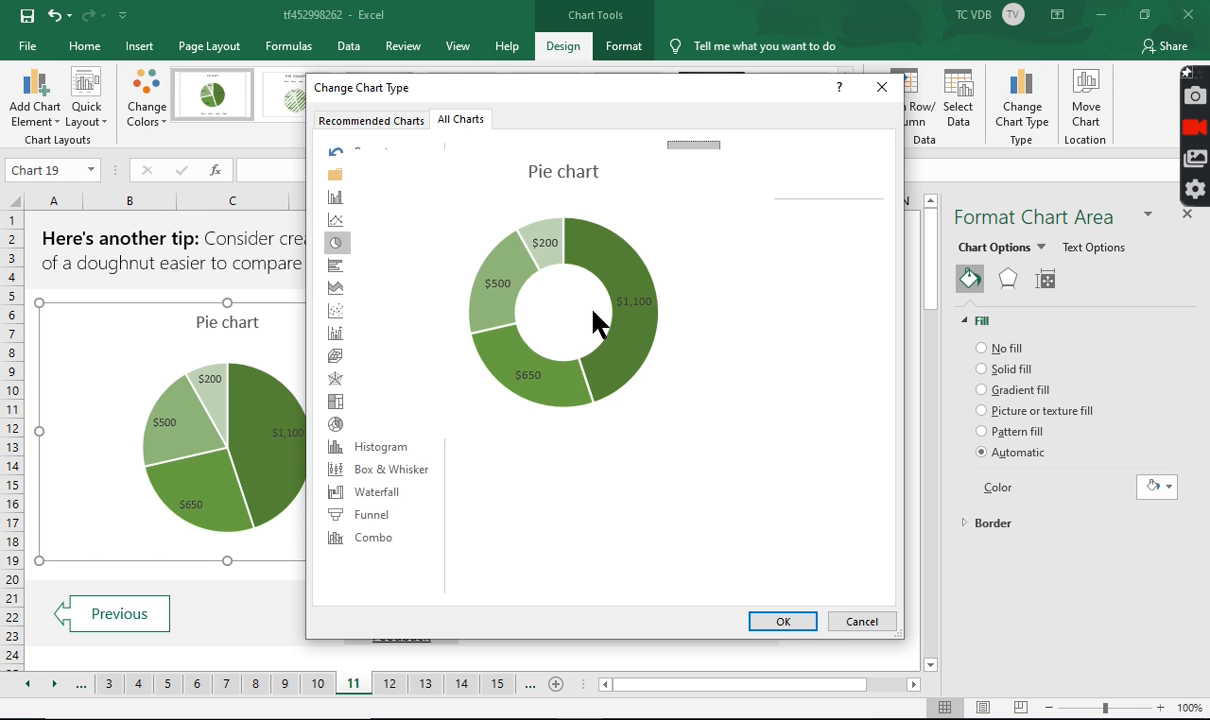
click(864, 623)
click(836, 419)
Step: Go to sheet 12, which has the practice exercise for making a donut chart
click(389, 690)
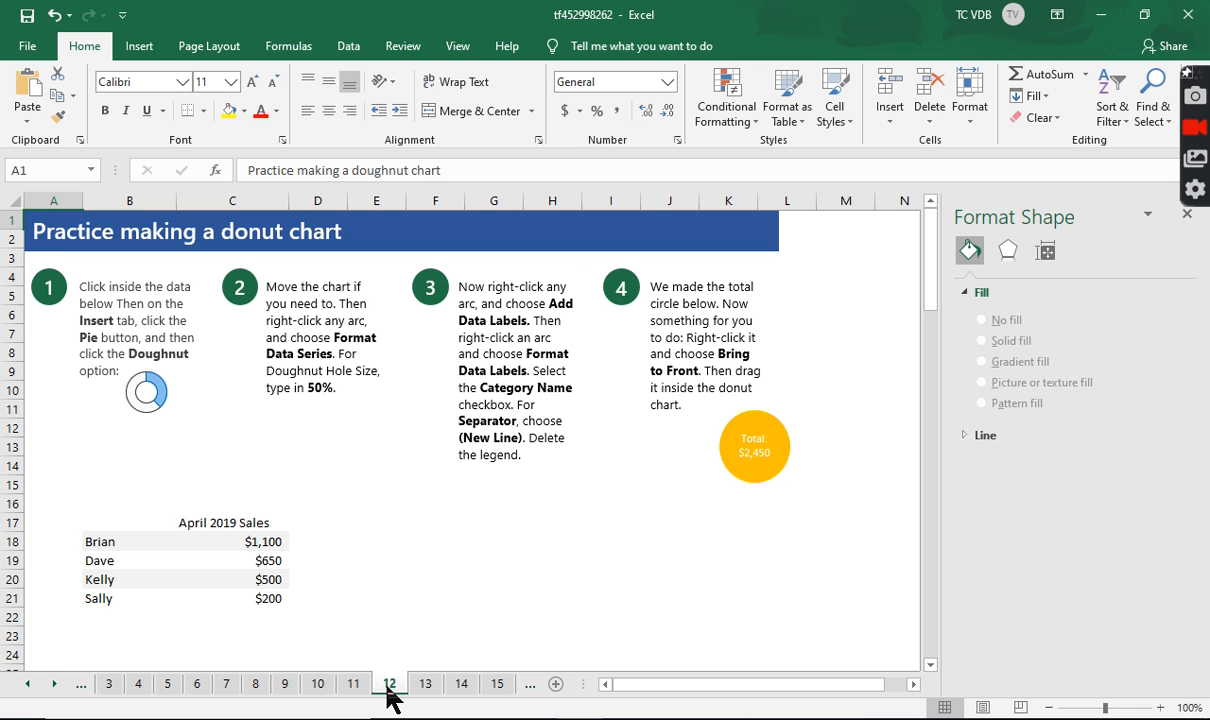
click(355, 686)
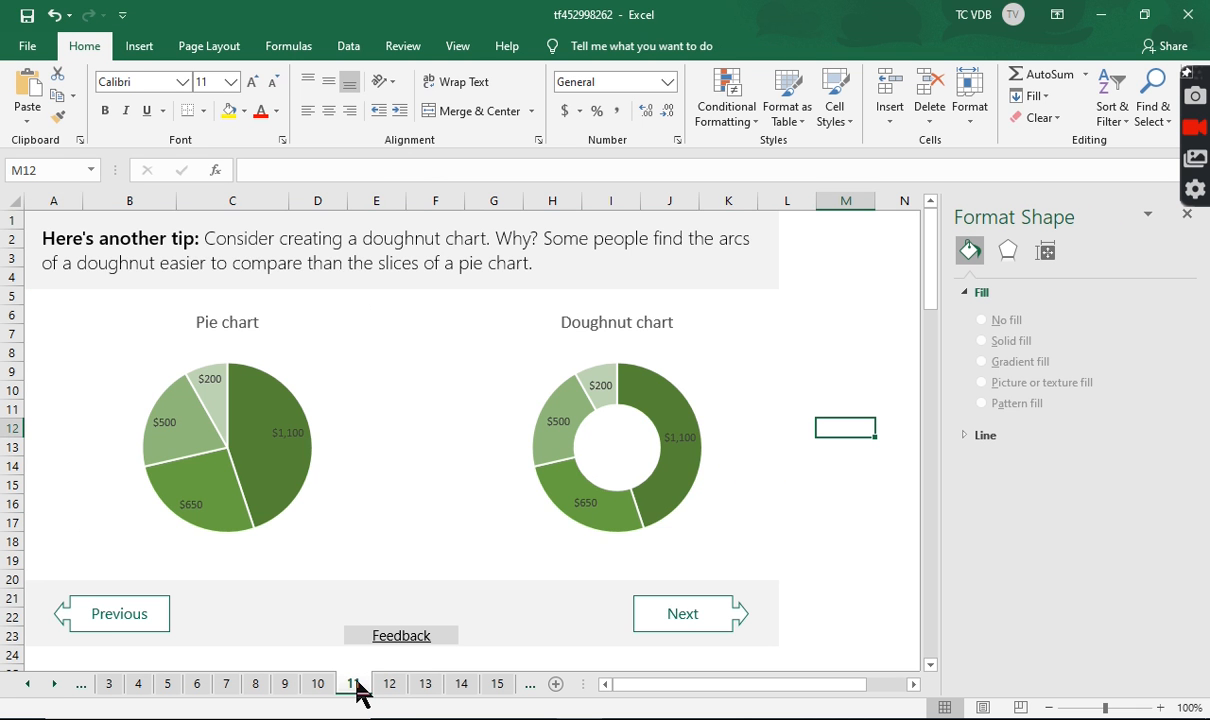
click(389, 687)
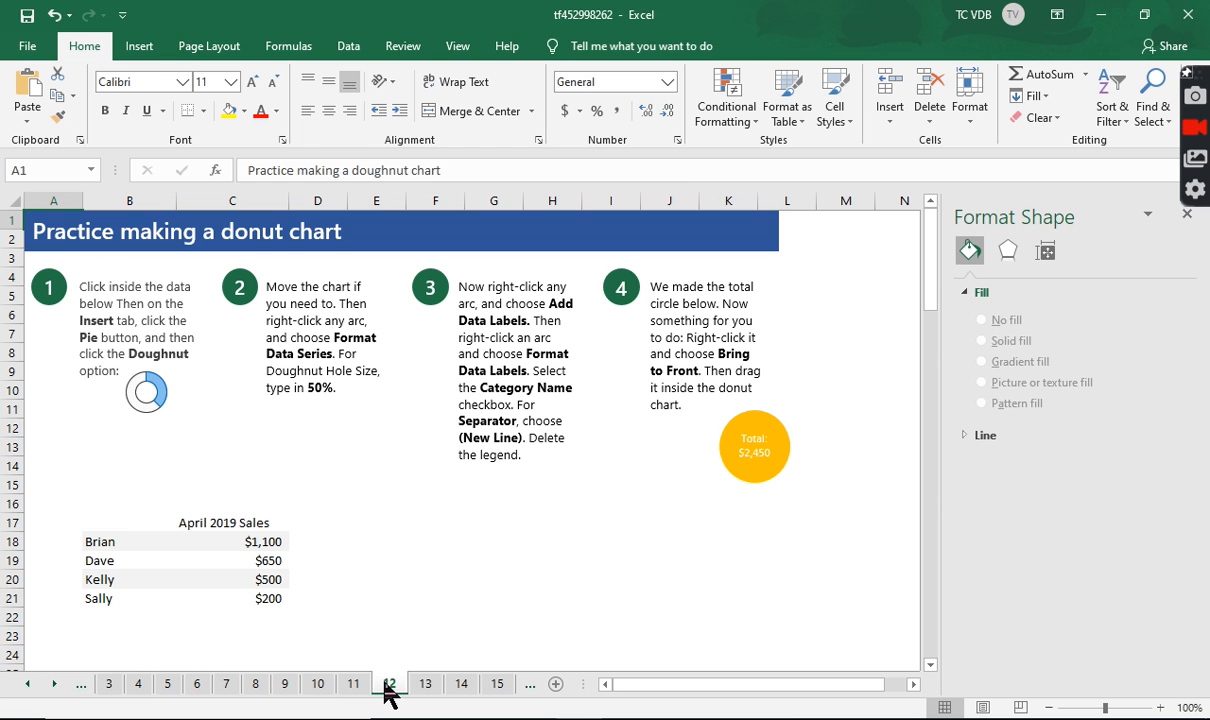
click(55, 686)
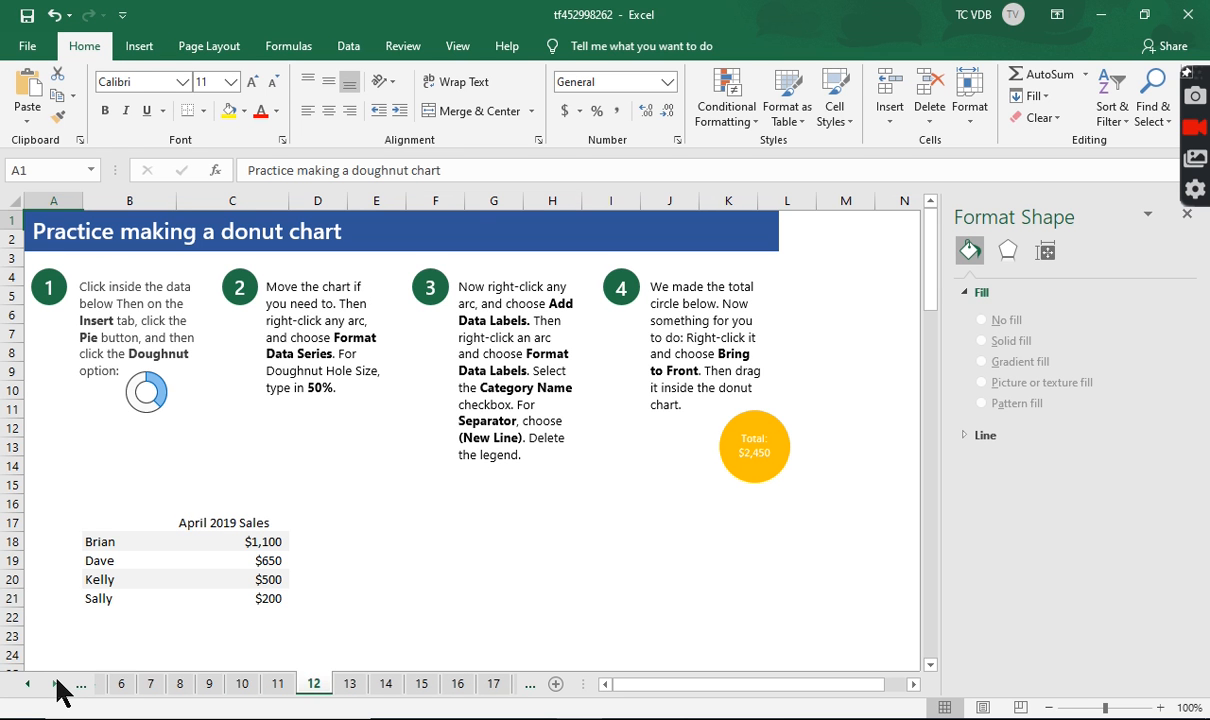
click(55, 686)
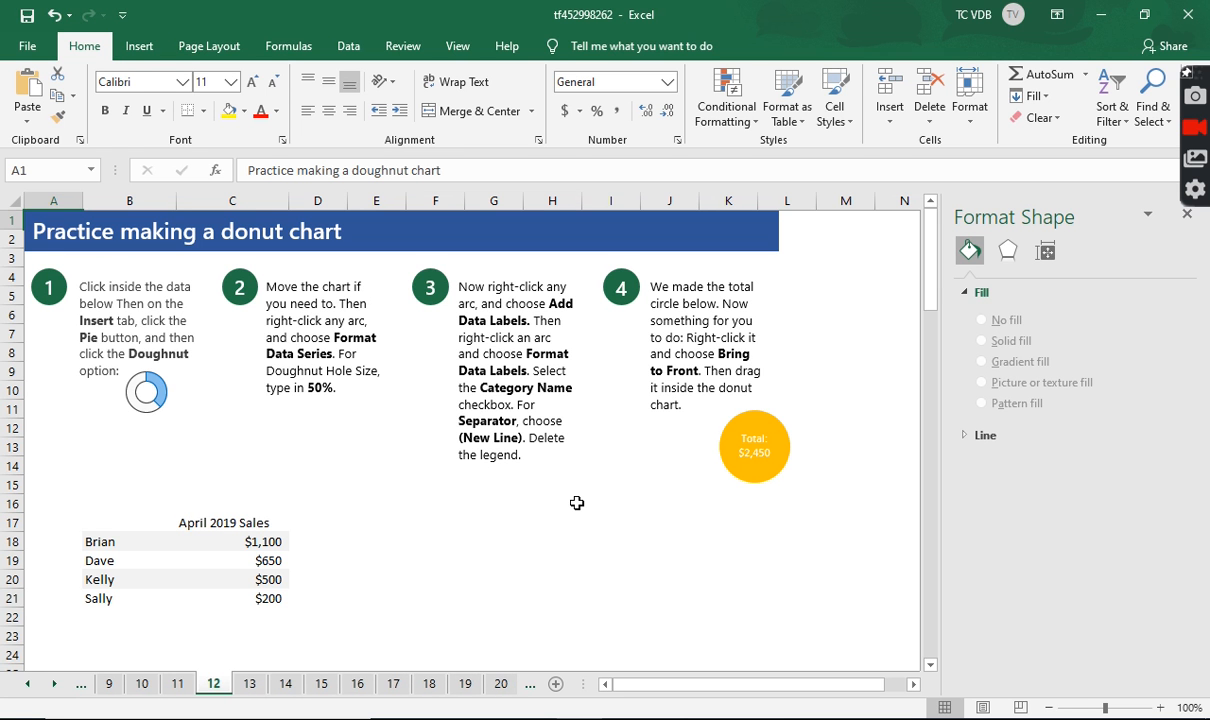